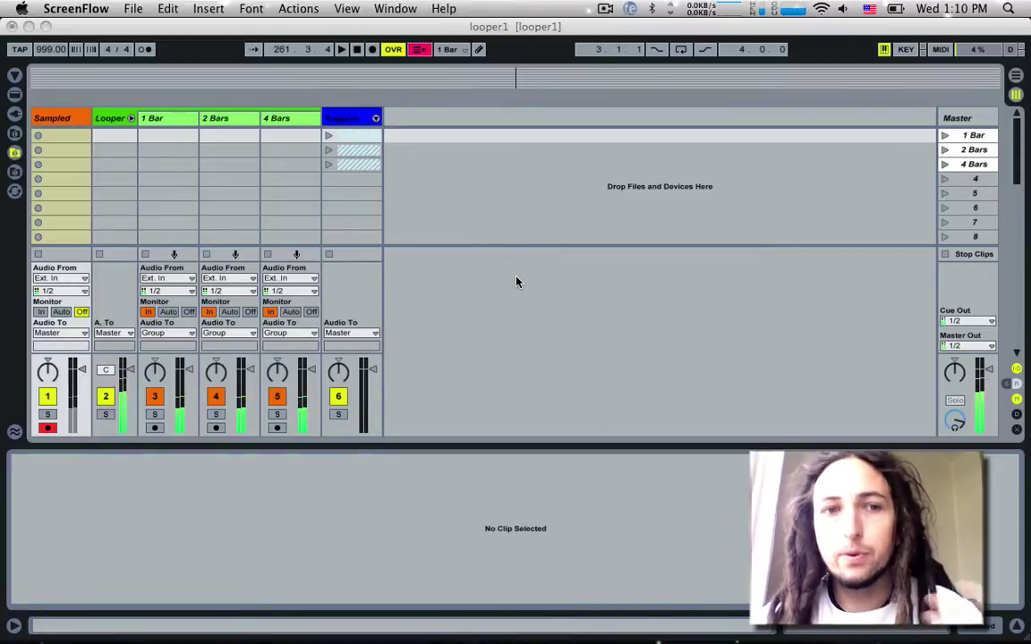
Select the 1 Bar track's clip slot and focus its Looper device in Detail View.
left_click(152, 134)
left_click(102, 460)
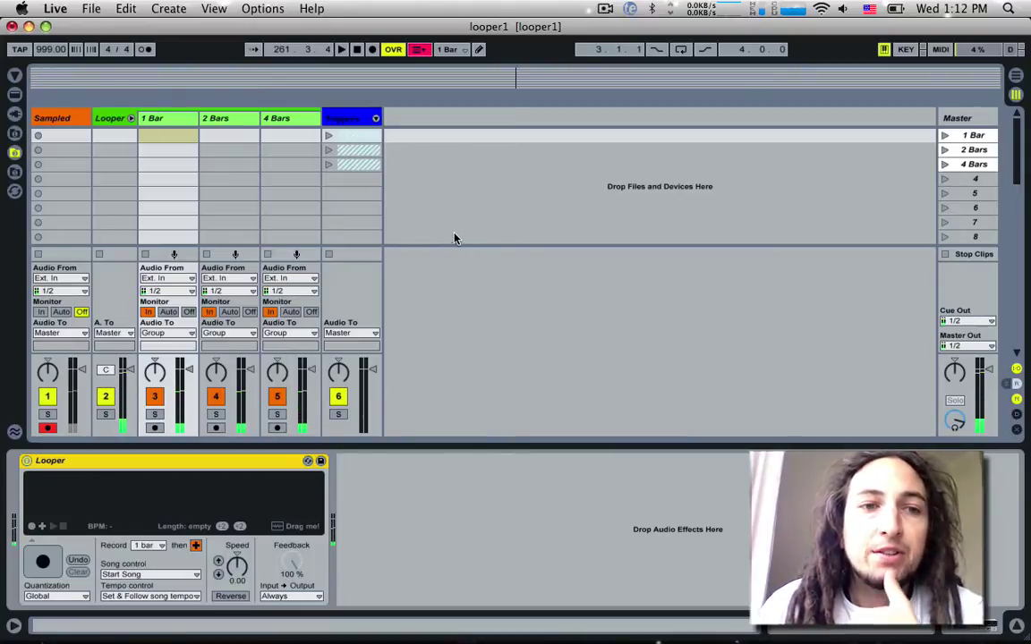
Select the Sampled track and step through its clip slots down to row 6.
left_click(55, 138)
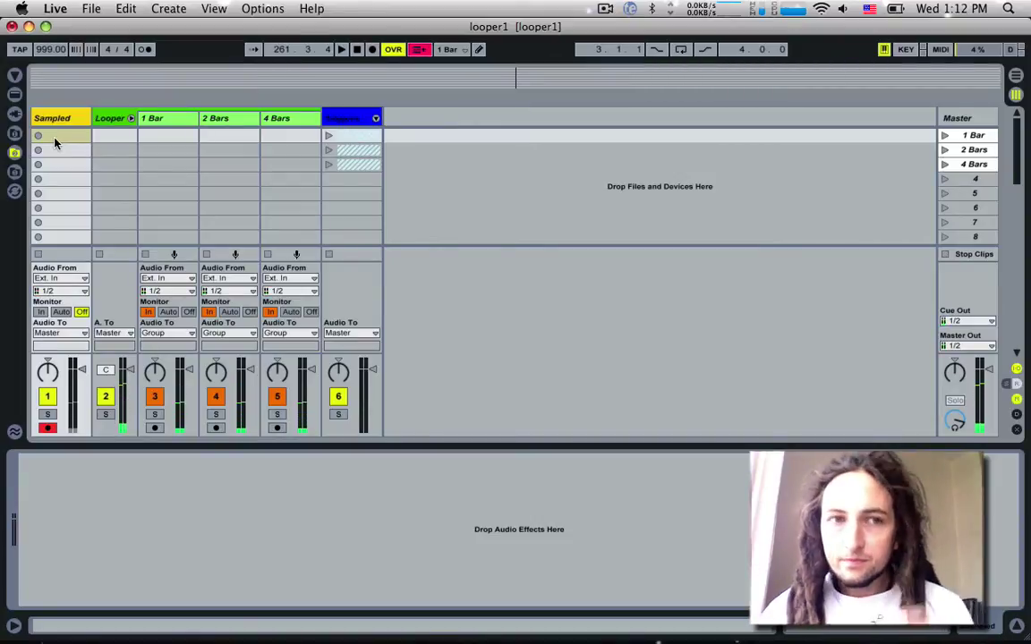
left_click(44, 136)
left_click(57, 149)
left_click(57, 164)
left_click(55, 179)
left_click(55, 193)
left_click(54, 208)
left_click(57, 194)
left_click(56, 179)
left_click(60, 209)
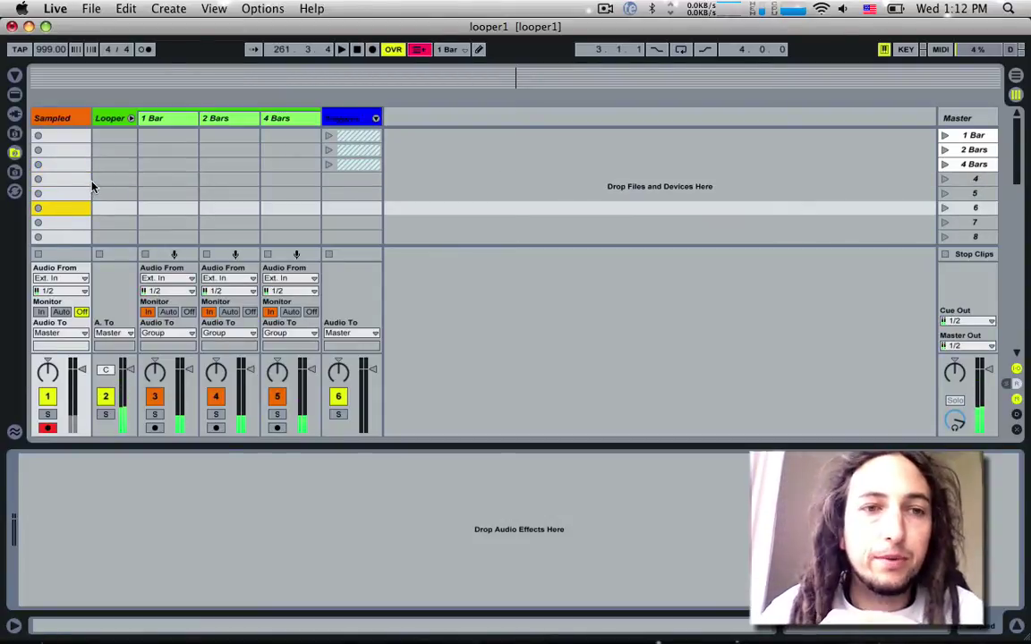
Collapse and re-expand the Looper group's tracks.
left_click(131, 119)
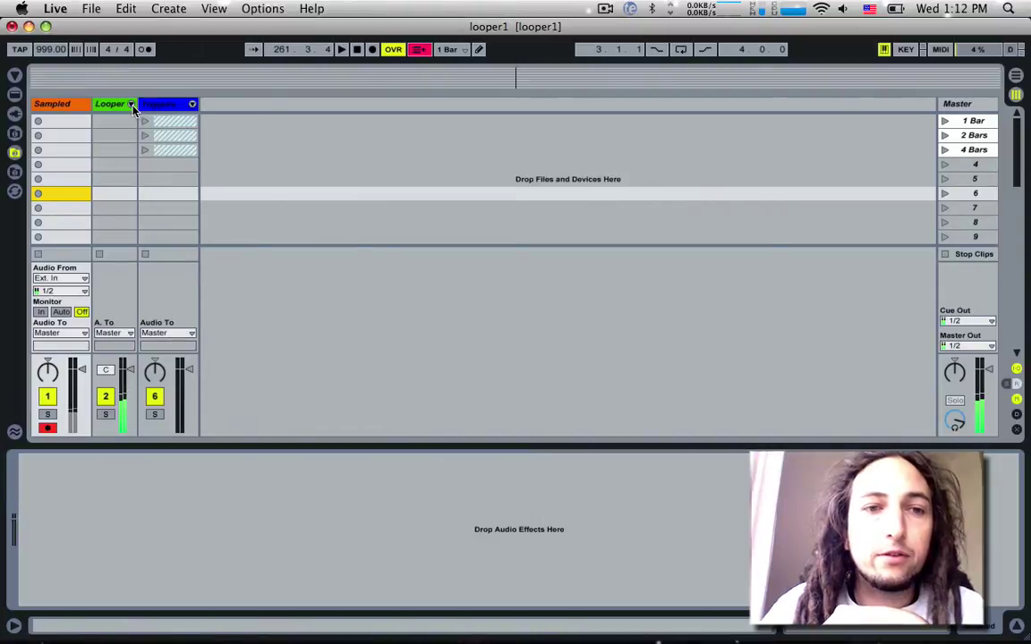
left_click(131, 104)
left_click(154, 119)
left_click(218, 119)
Cycle through the 1 Bar, 2 Bars and 4 Bars tracks to compare their Looper record lengths.
left_click(289, 121)
left_click(183, 125)
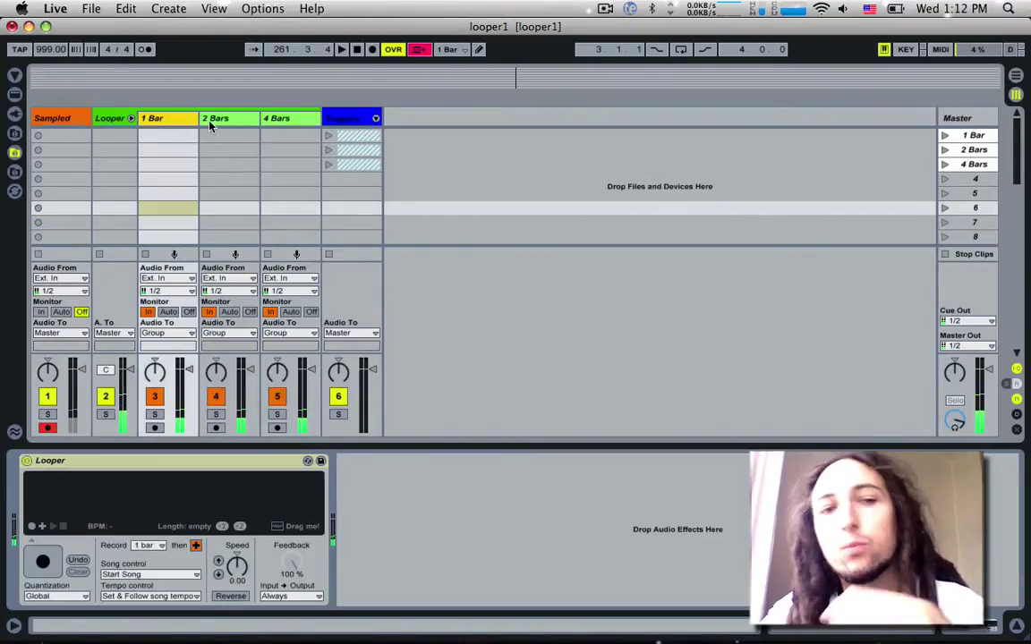
left_click(222, 124)
left_click(279, 124)
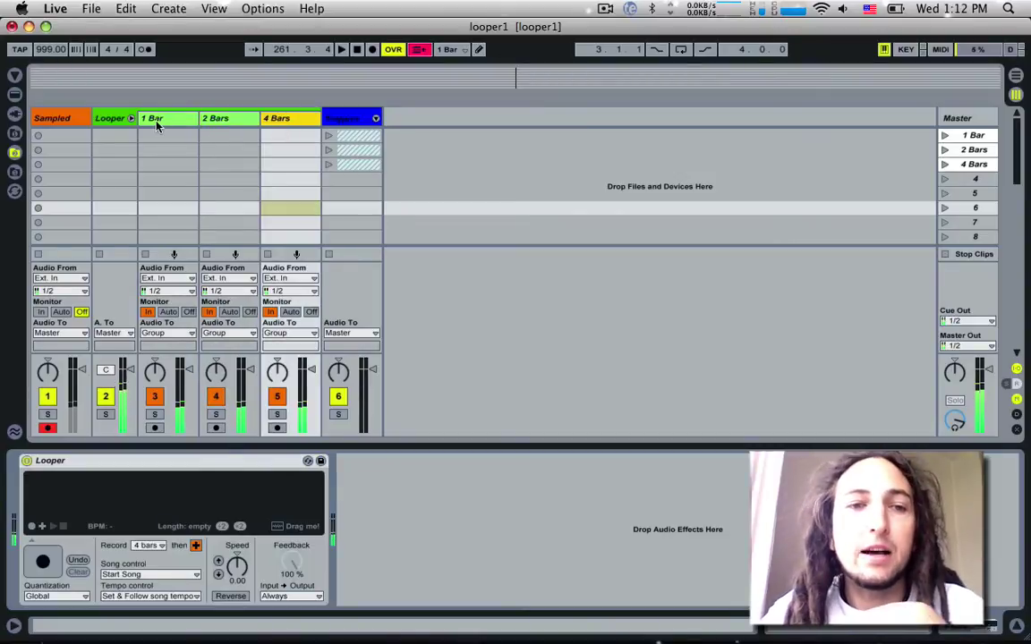
left_click(157, 126)
left_click(224, 123)
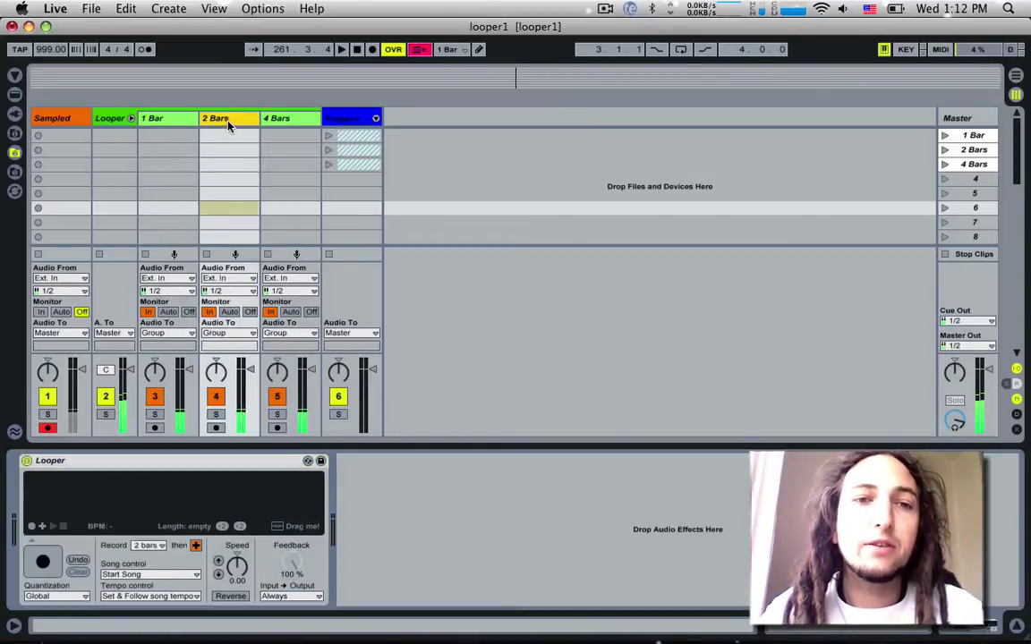
left_click(282, 121)
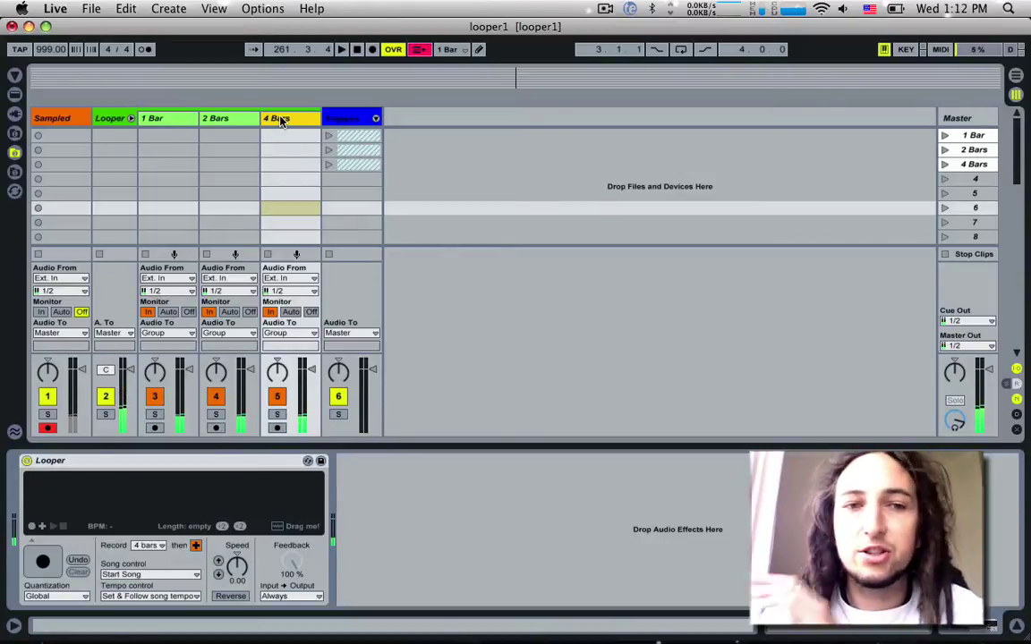
left_click(171, 122)
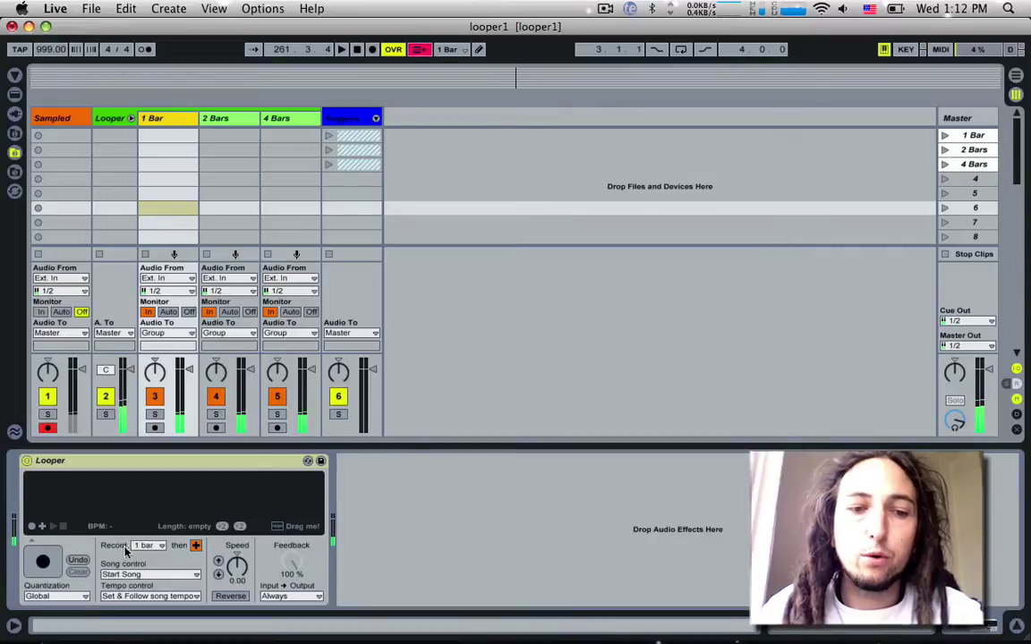
left_click(224, 120)
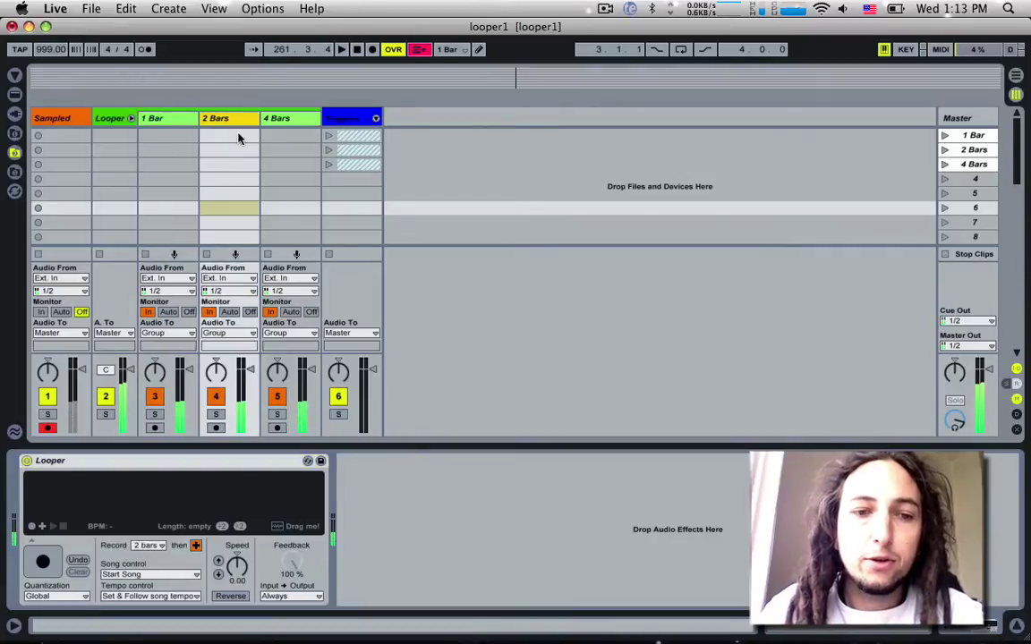
left_click(285, 125)
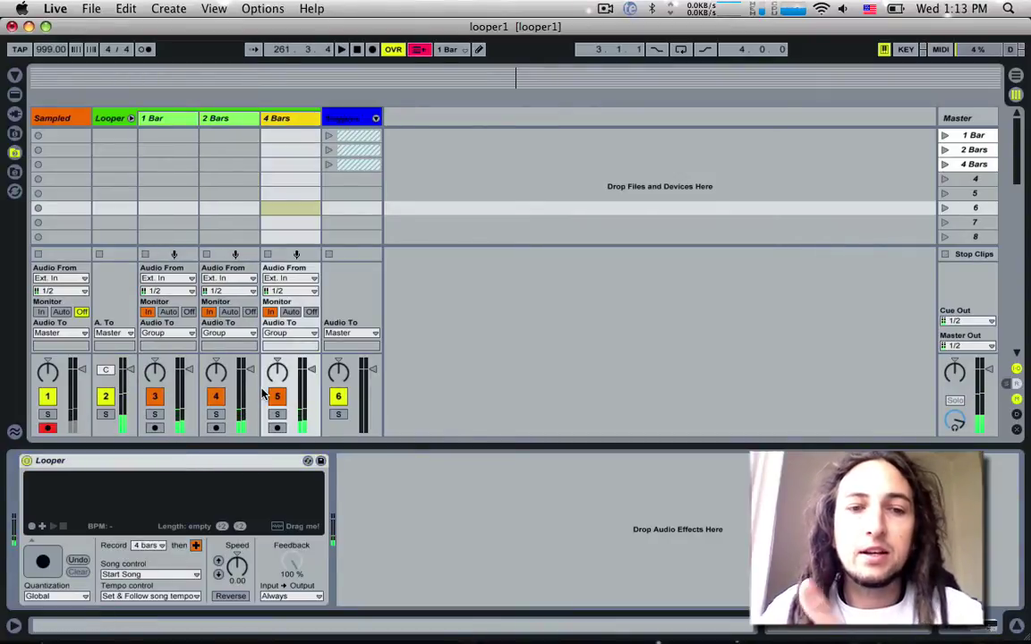
left_click(168, 119)
left_click(205, 123)
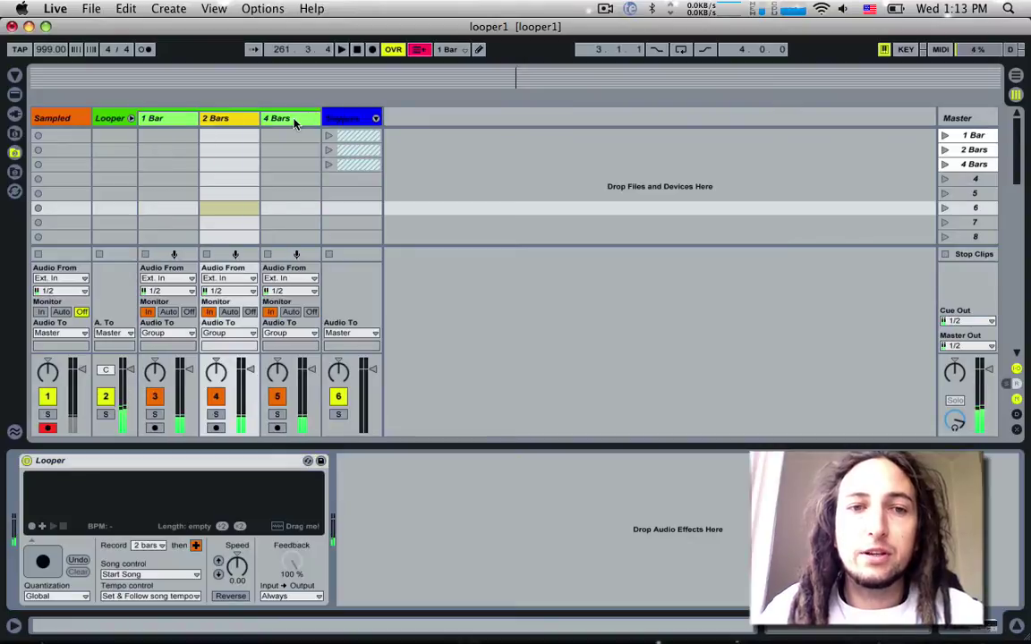
left_click(281, 122)
left_click(173, 126)
left_click(226, 120)
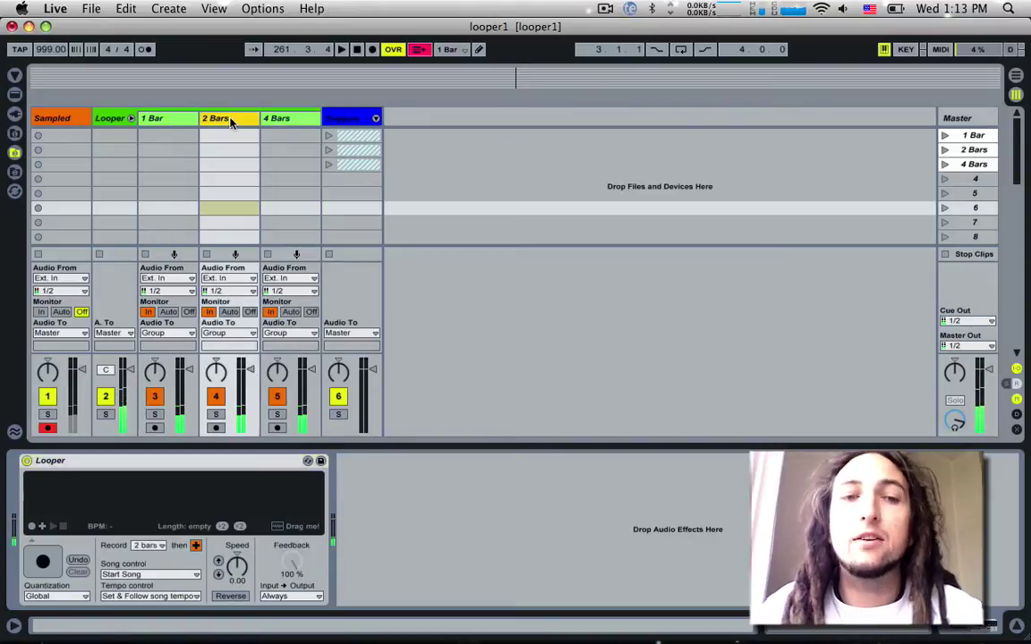
left_click(279, 120)
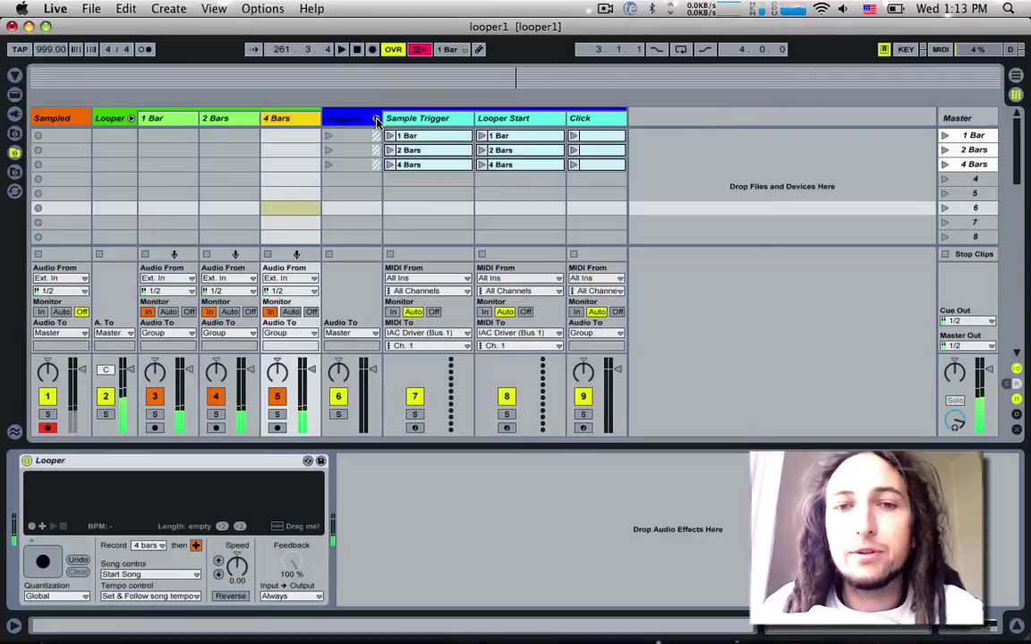
Expand the blue group and inspect the Sample Trigger, Looper Start and Click tracks.
left_click(376, 119)
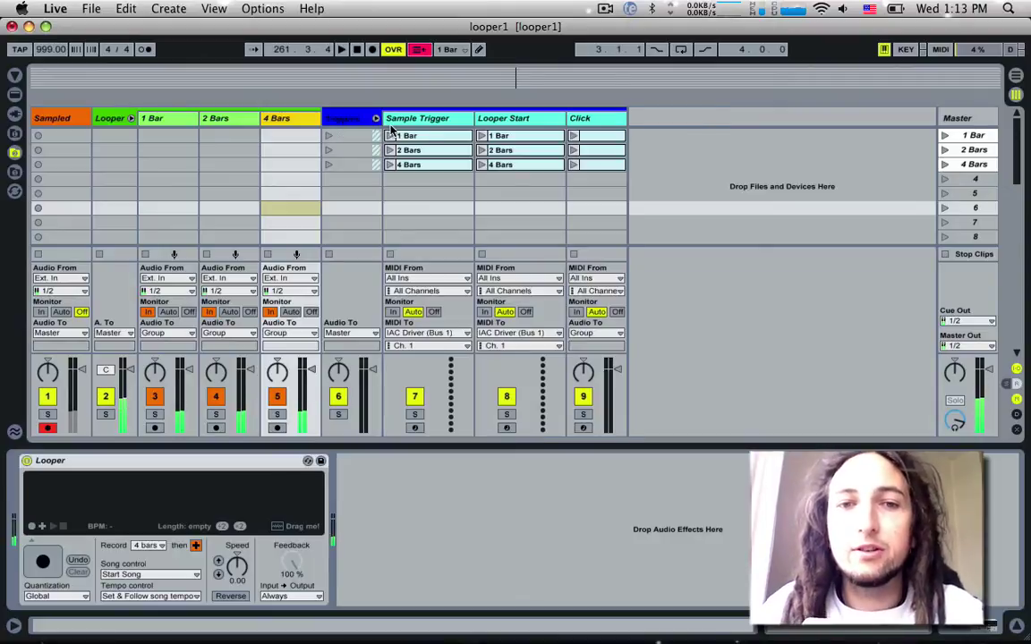
left_click(442, 121)
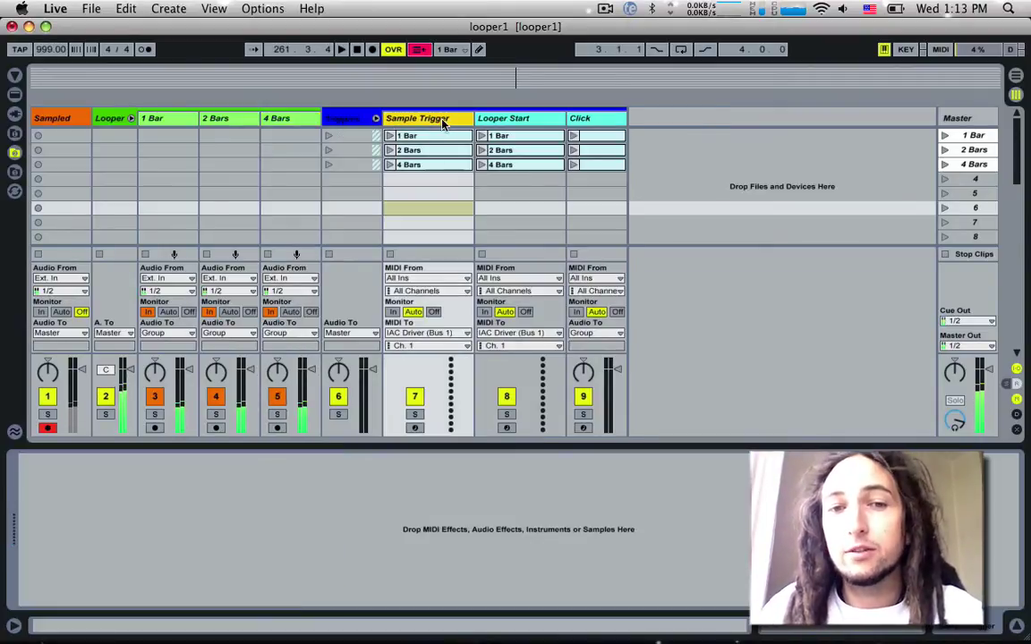
left_click(501, 121)
left_click(586, 120)
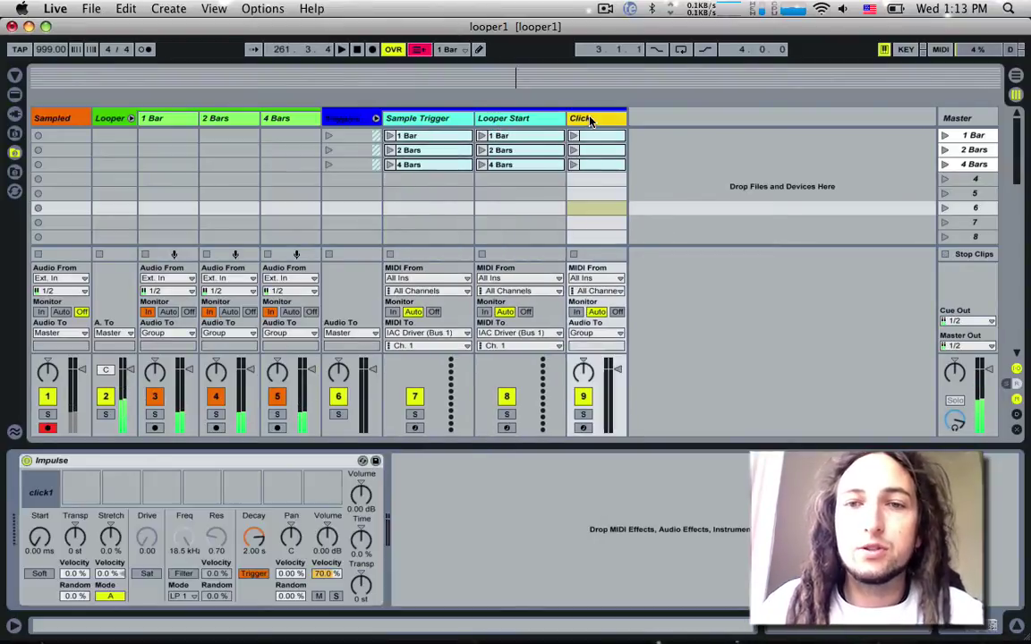
left_click(430, 121)
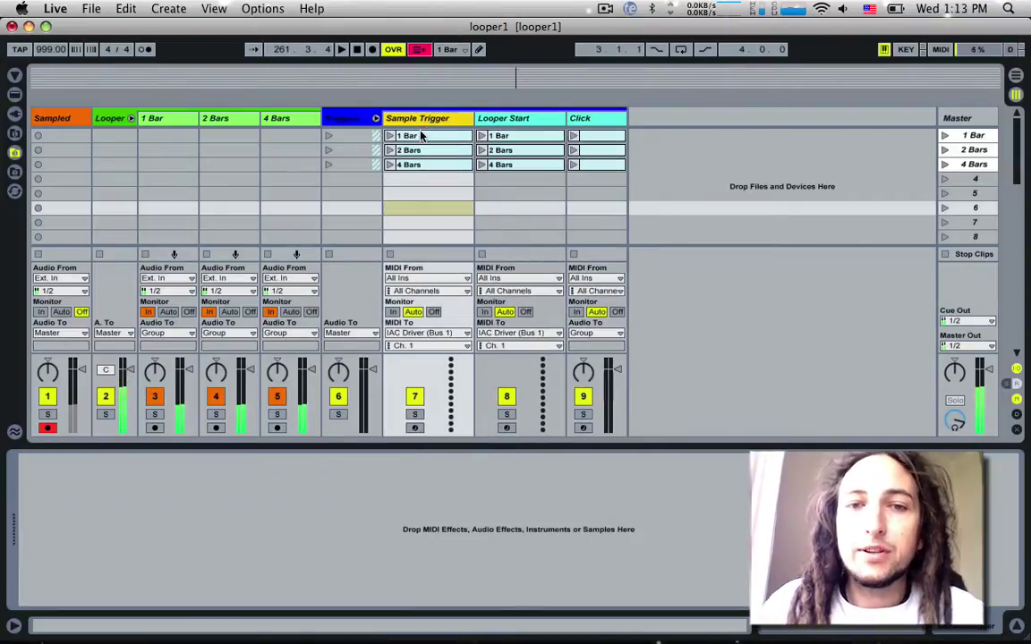
Browse the 1/2/4 Bars scenes and tracks, then open the Sample Trigger 1 Bar clip's notes.
left_click(973, 135)
left_click(973, 150)
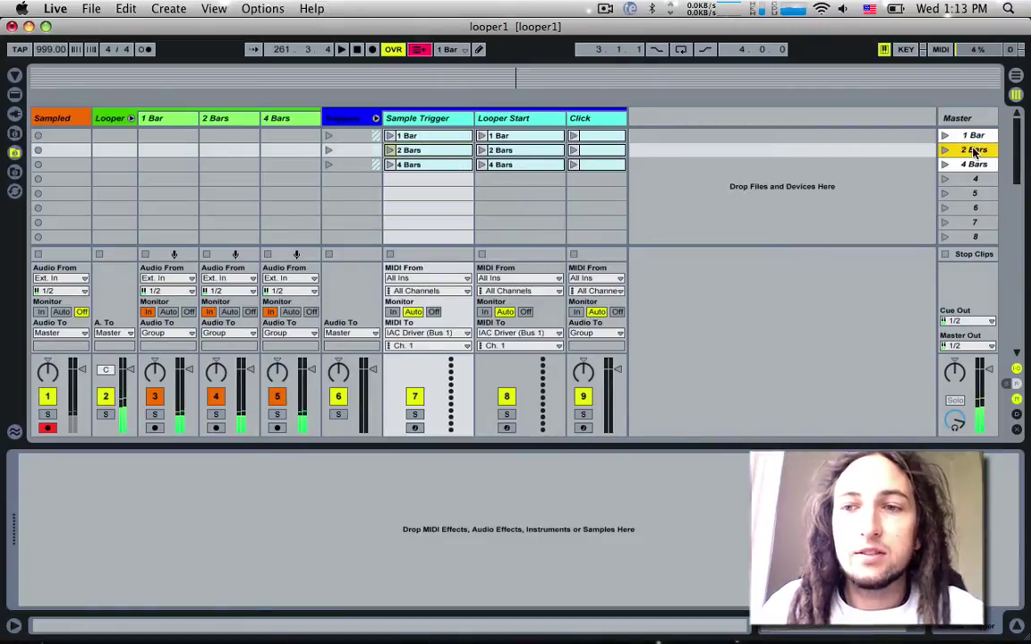
left_click(976, 164)
left_click(170, 118)
left_click(218, 118)
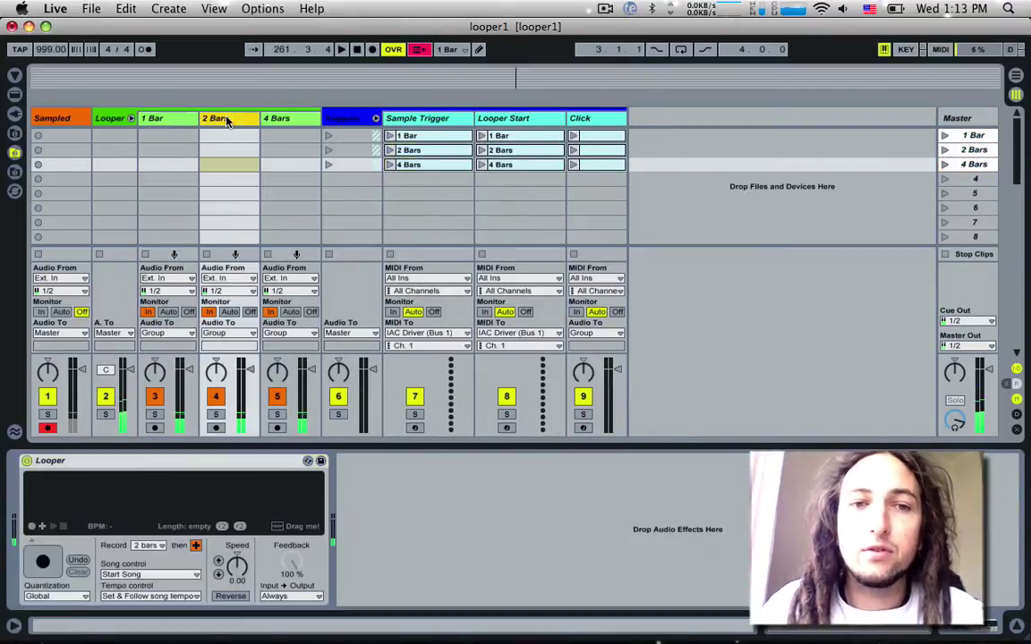
left_click(288, 121)
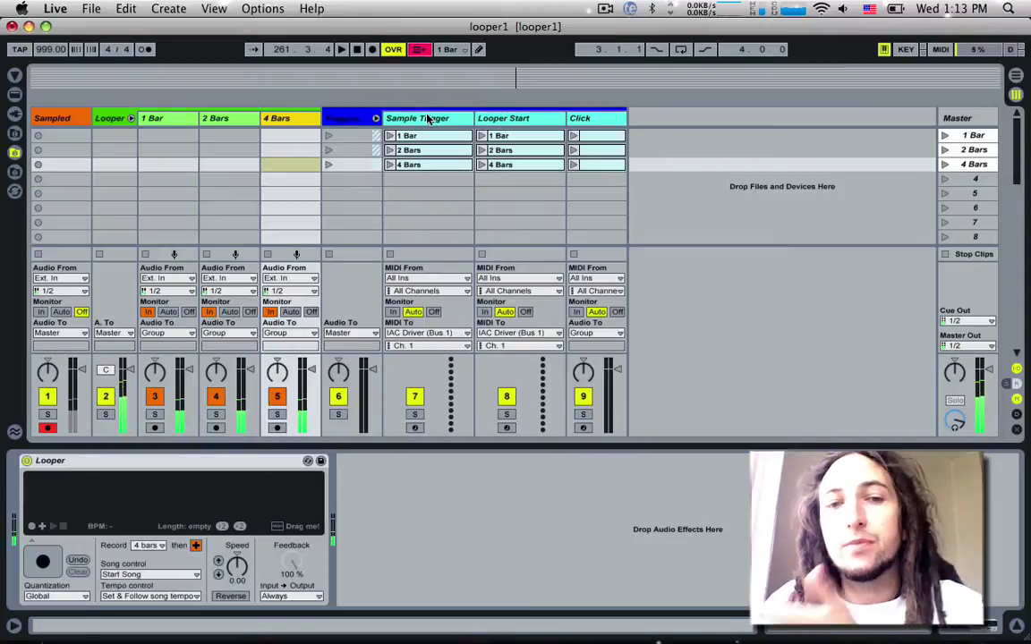
left_click(426, 121)
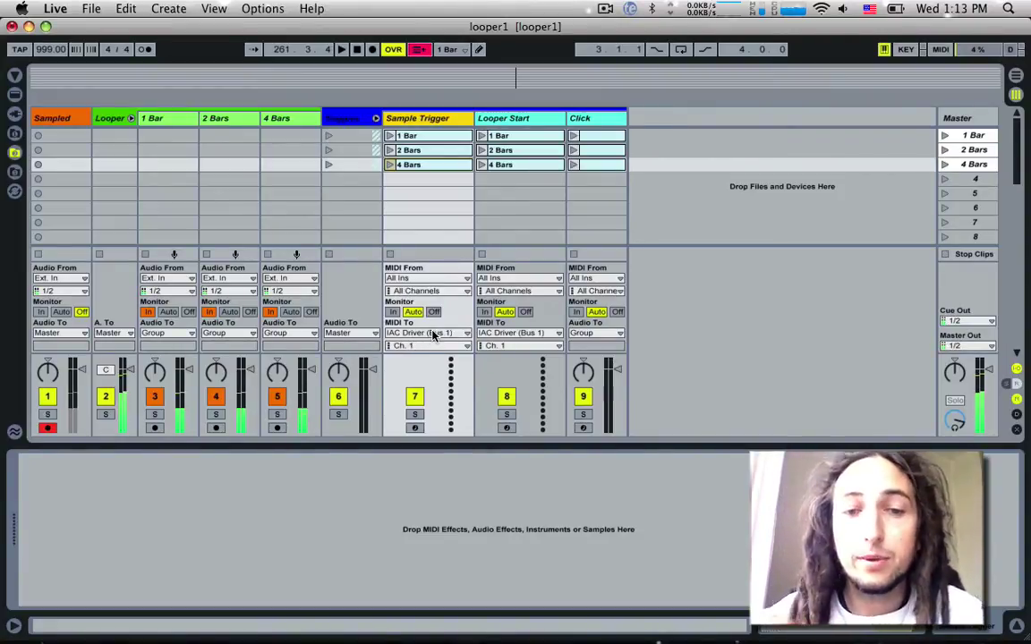
left_click(436, 149)
left_click(433, 137)
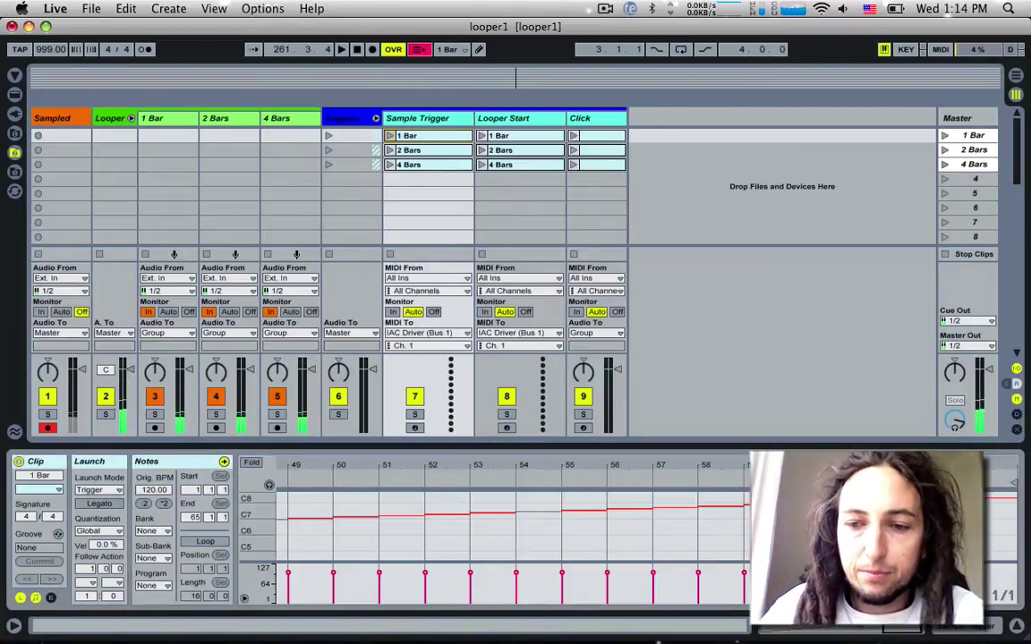
key("minus")
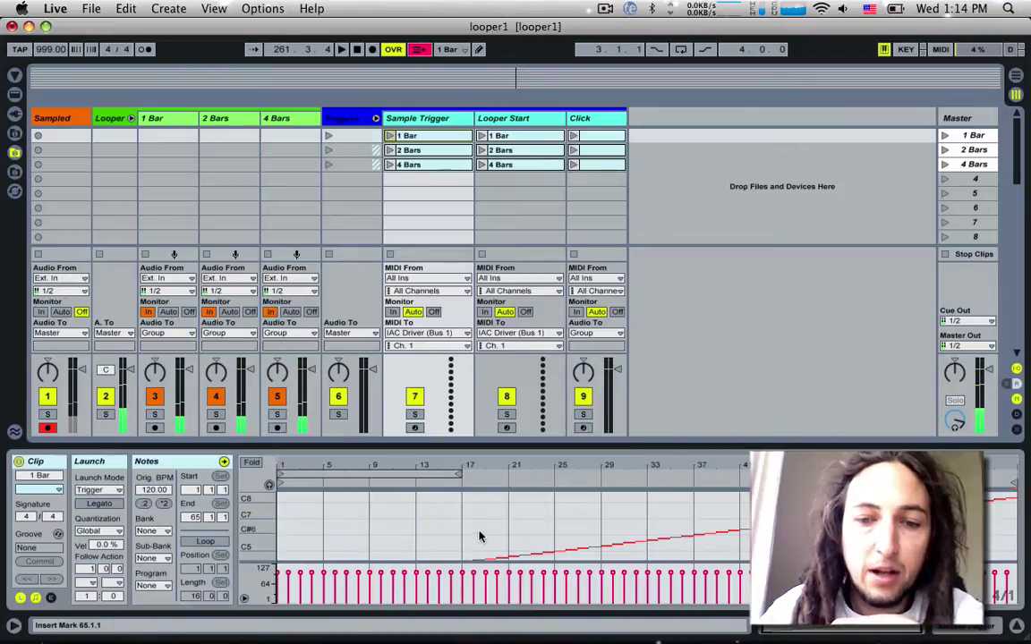
mouse_move(479, 536)
left_mouse_down()
mouse_move(609, 486)
mouse_move(588, 492)
left_mouse_up()
key("plus")
key("plus")
key("plus")
key("plus")
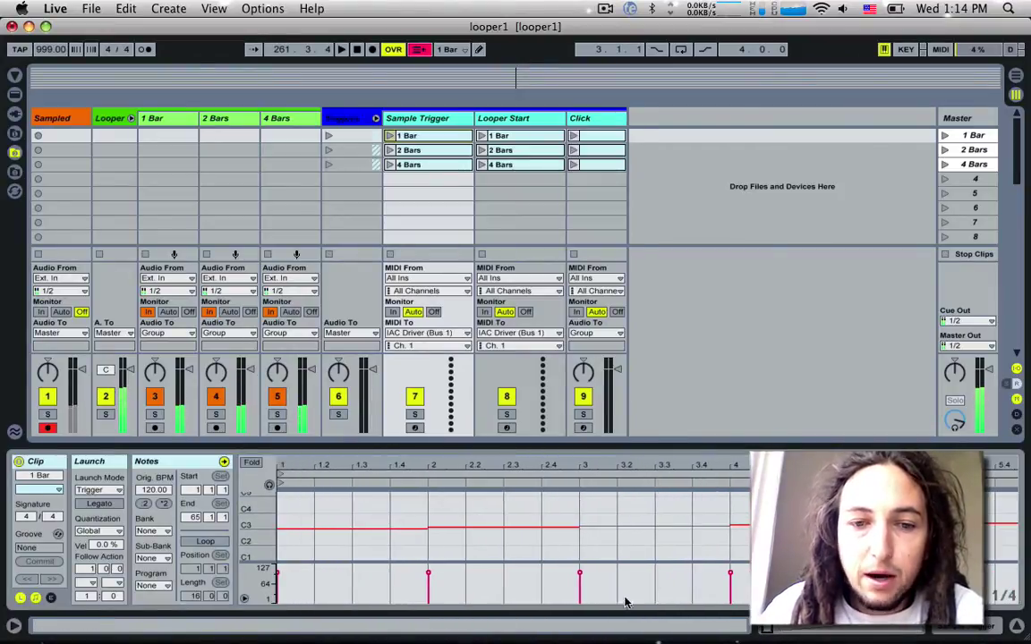
left_click(298, 532)
left_click(298, 535)
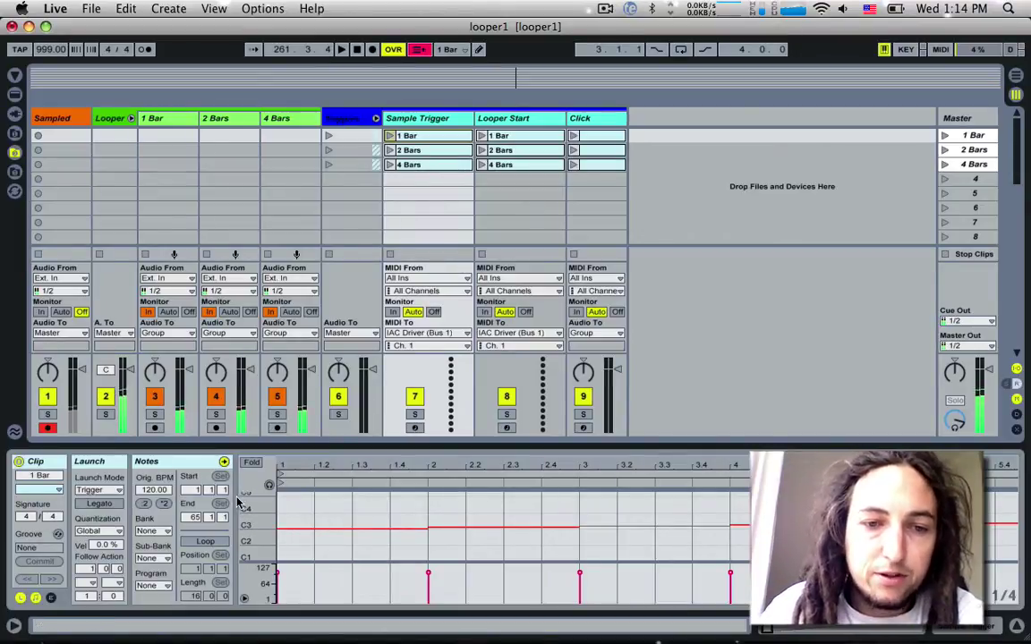
left_click_drag(243, 502, 278, 506)
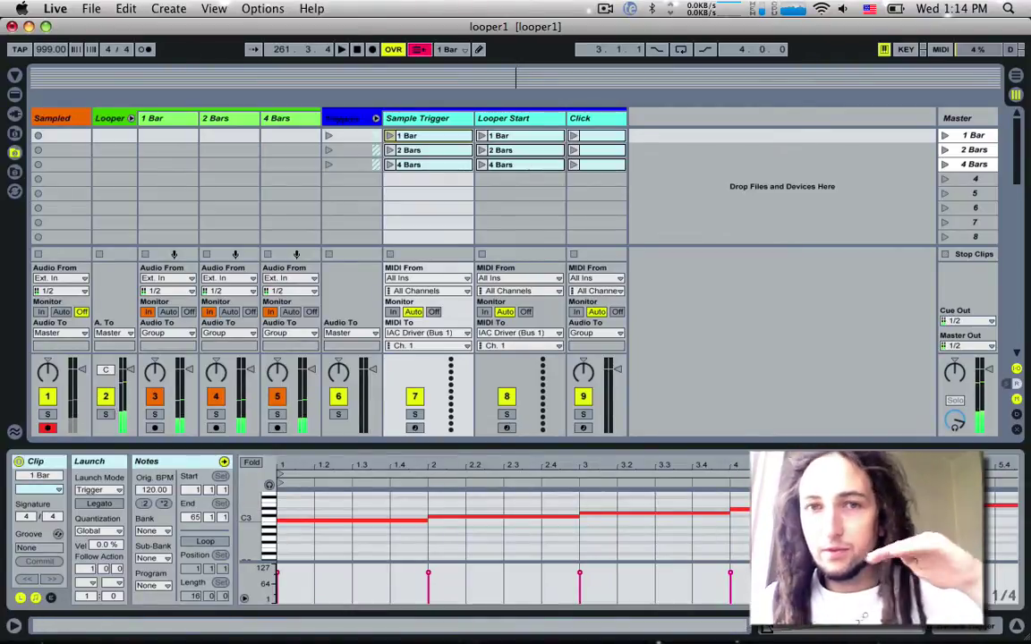
key("minus")
key("minus")
key("minus")
scroll(510, 528, "right", 5)
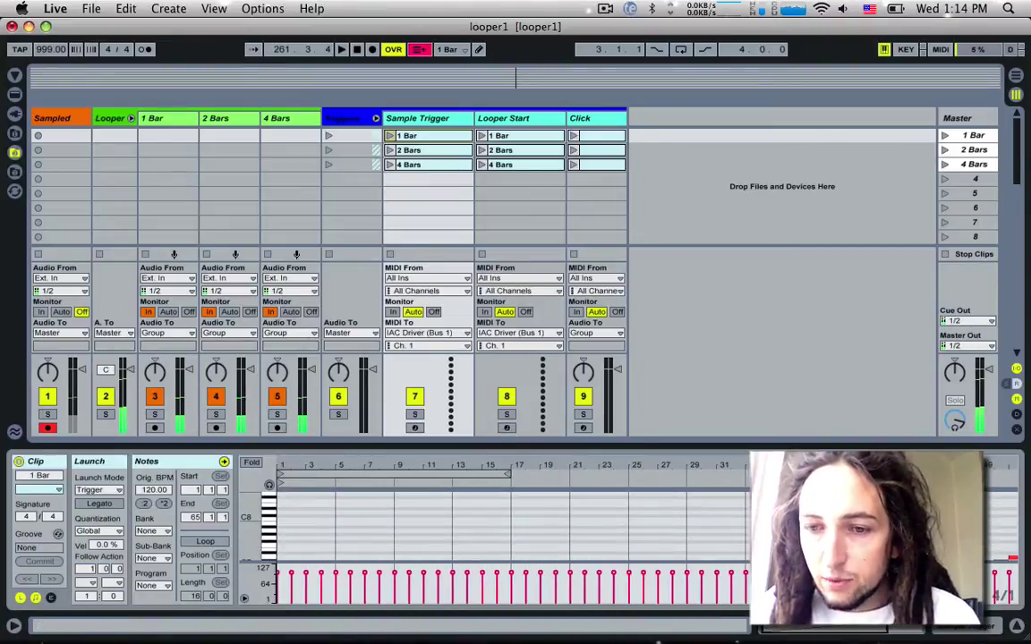
scroll(1012, 513, "right", 1)
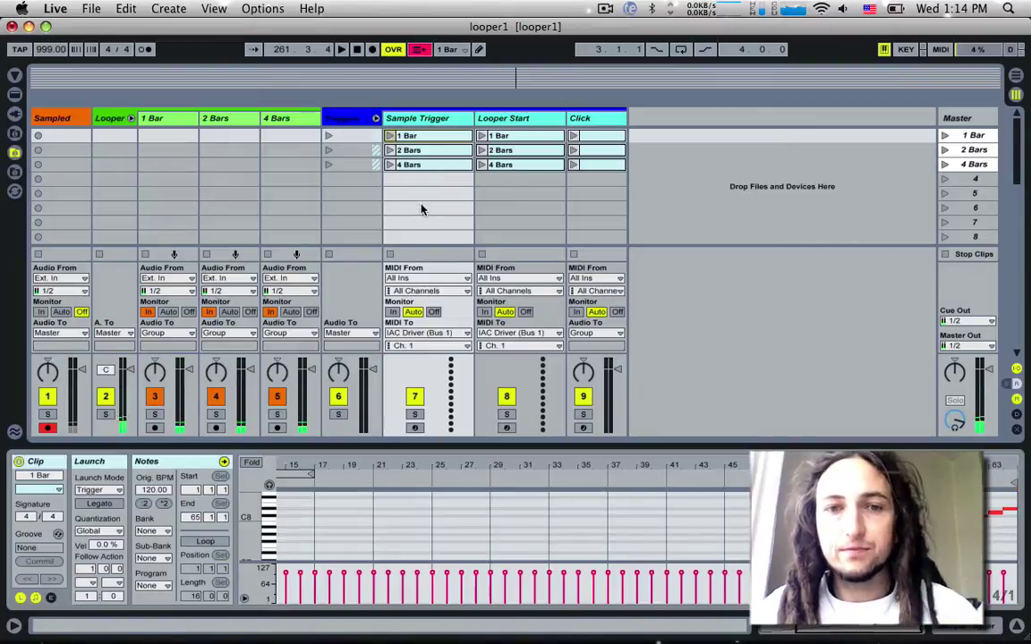
left_click(605, 8)
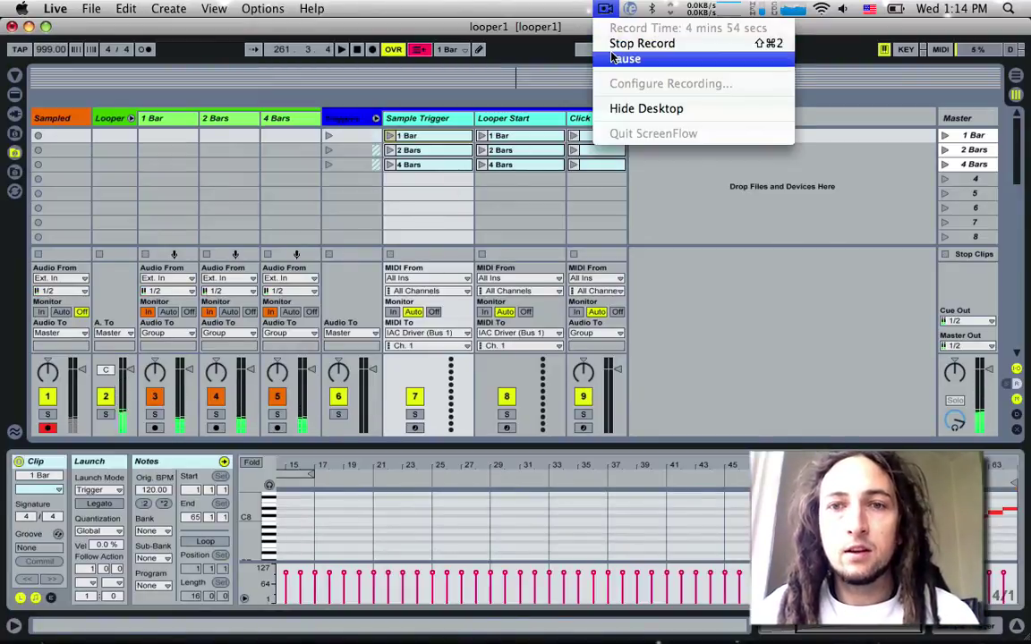
left_click(623, 58)
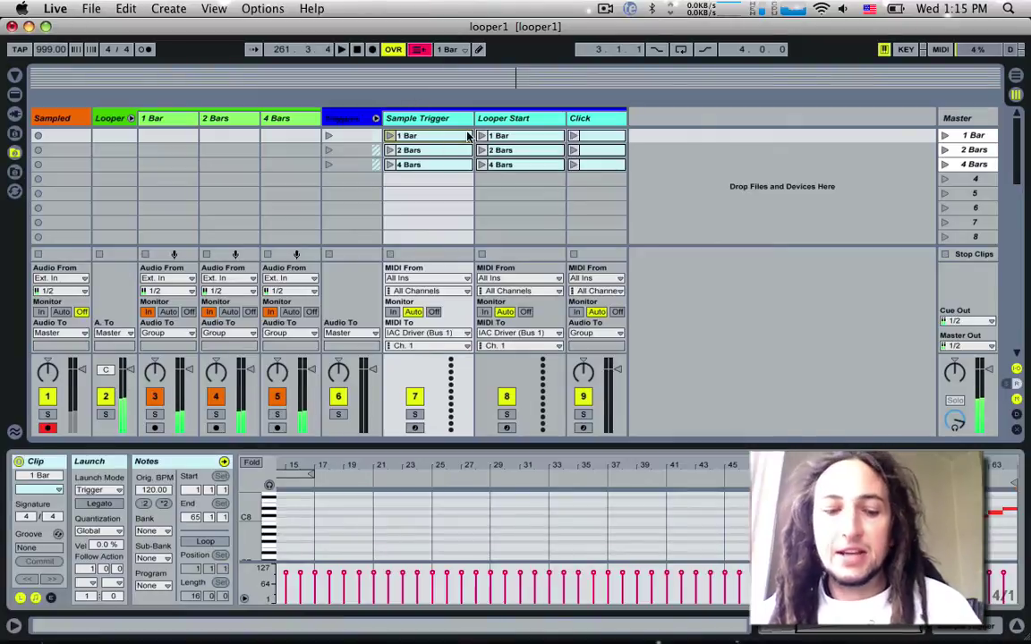
key("super+comma")
left_click(349, 164)
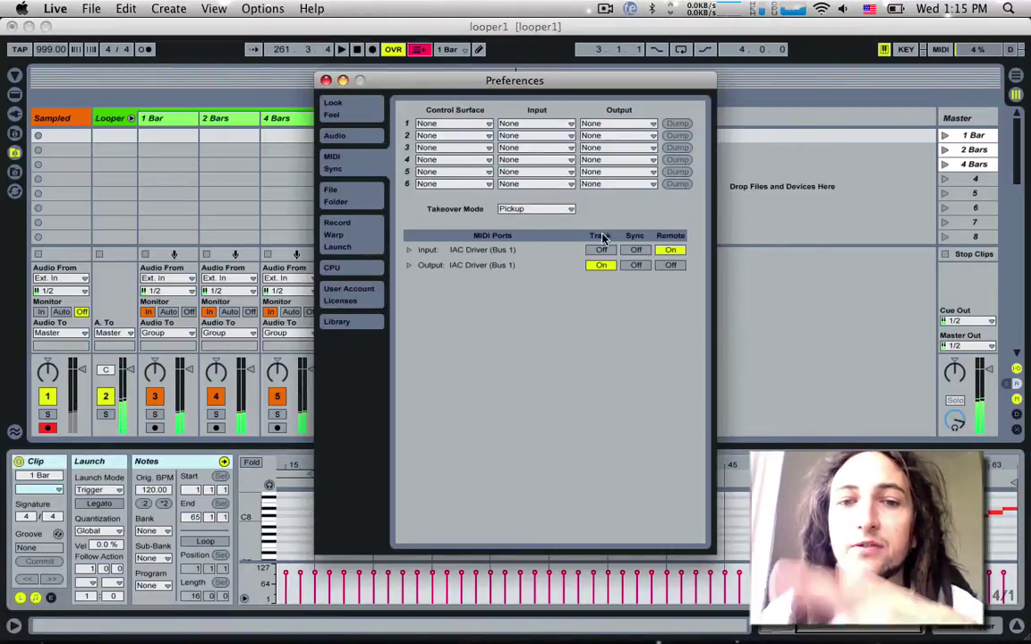
left_click(326, 82)
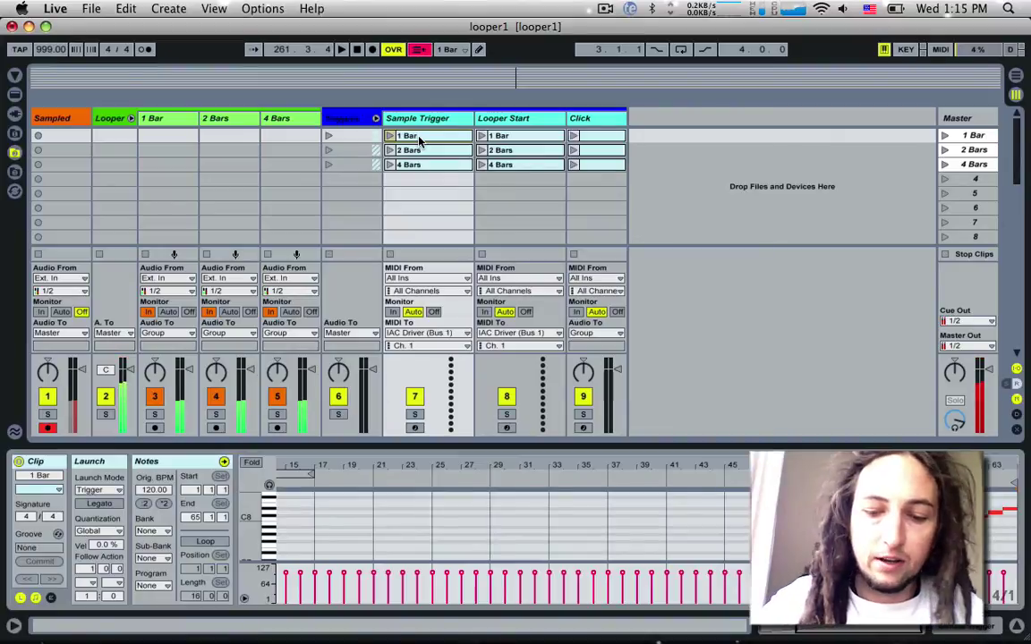
key("super+m")
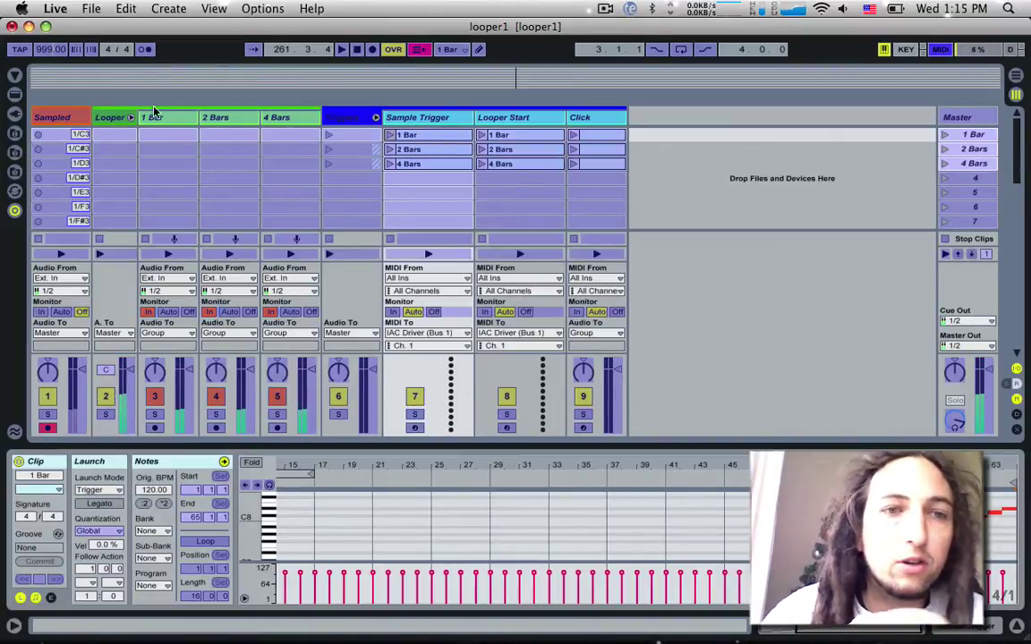
left_click(63, 134)
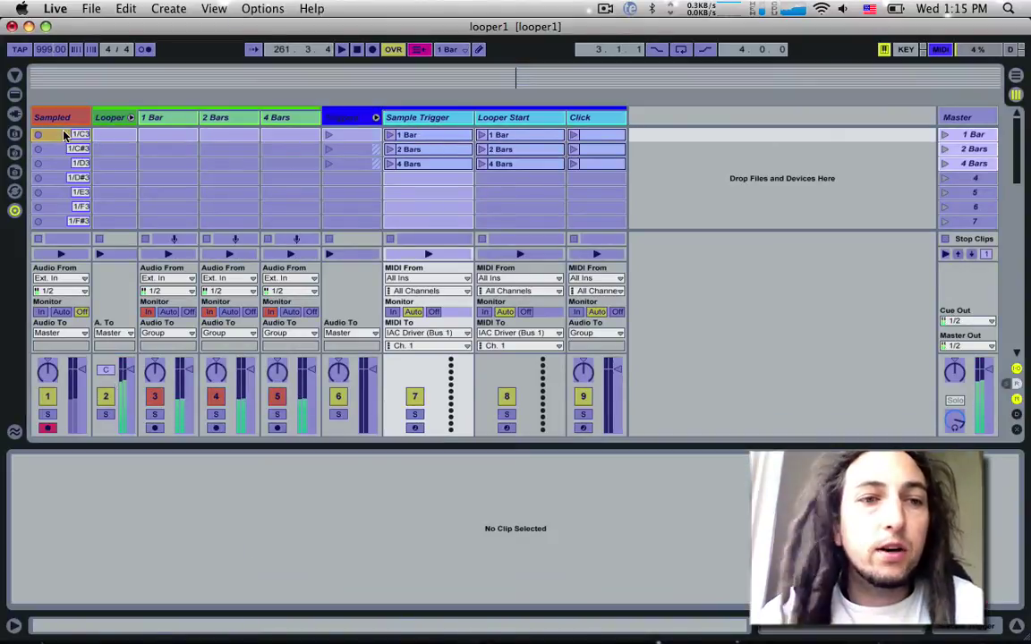
left_click(72, 150)
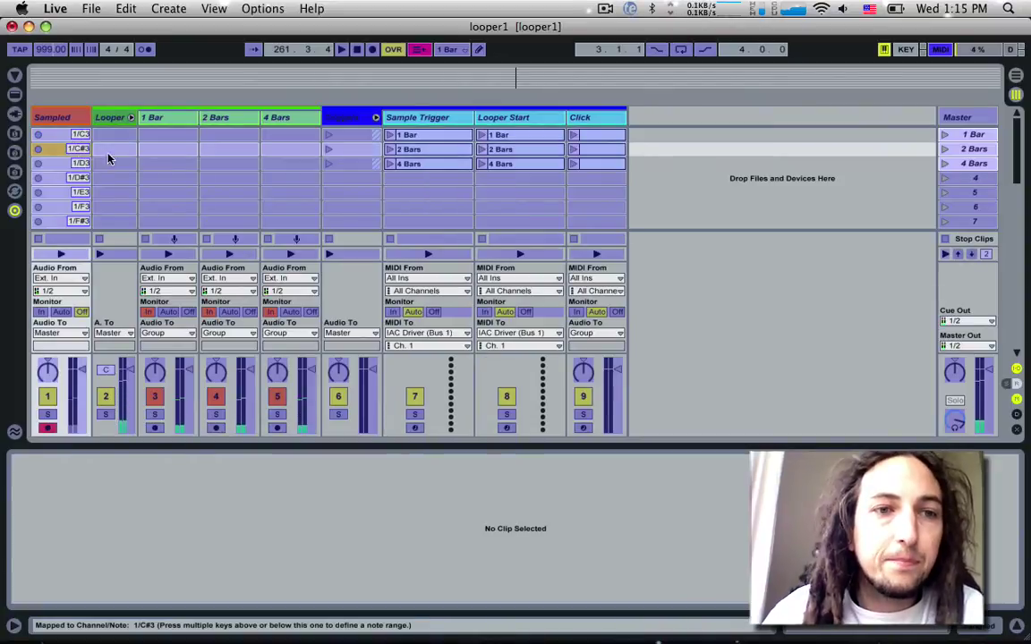
left_click(87, 163)
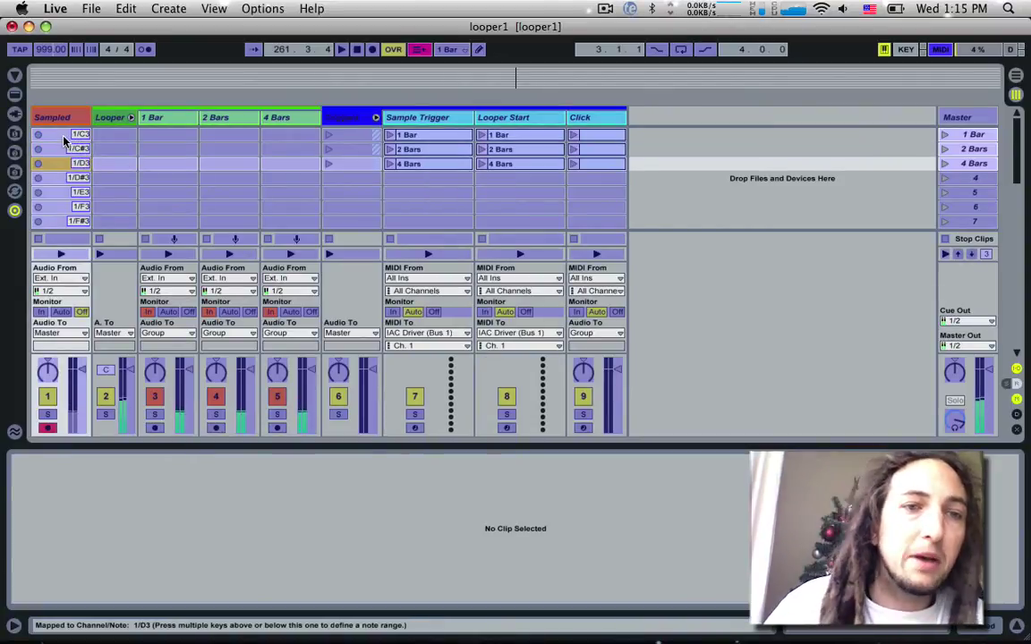
left_click(66, 149)
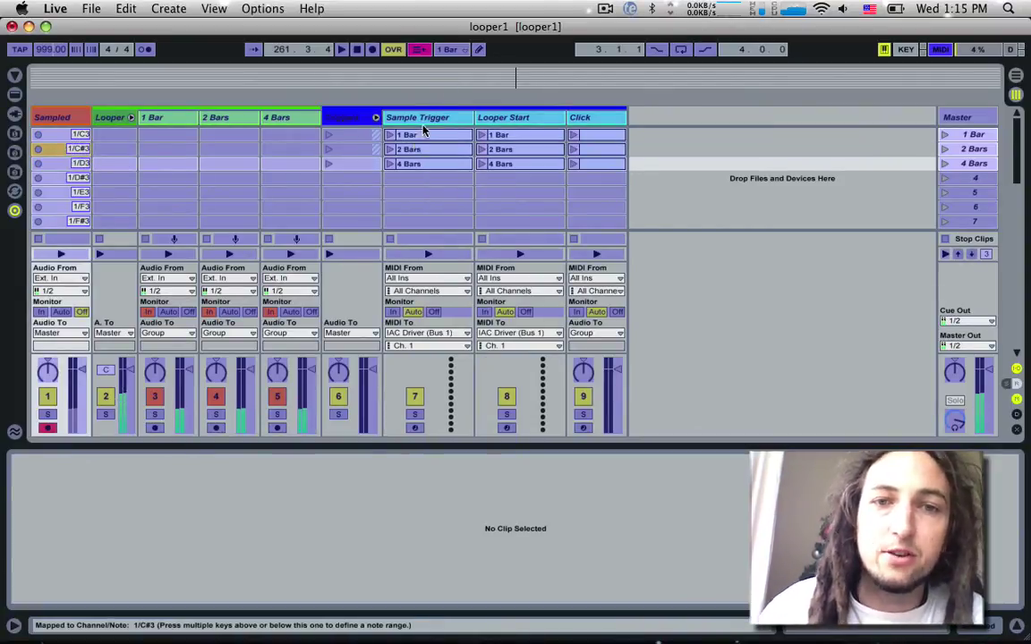
left_click(66, 135)
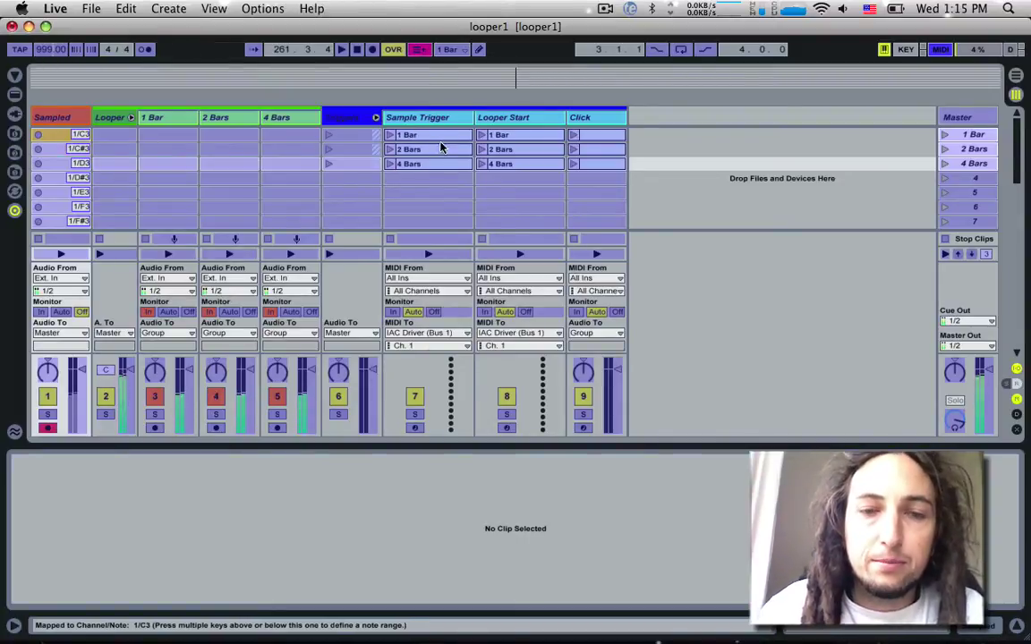
left_click(59, 149)
scroll(61, 157, "down", 5)
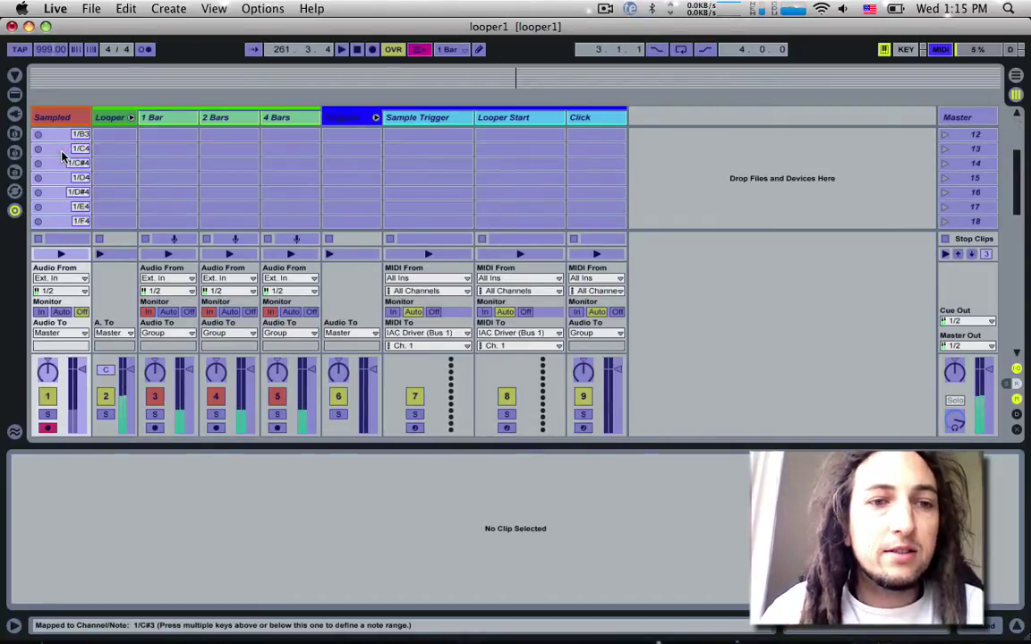
scroll(62, 157, "down", 15)
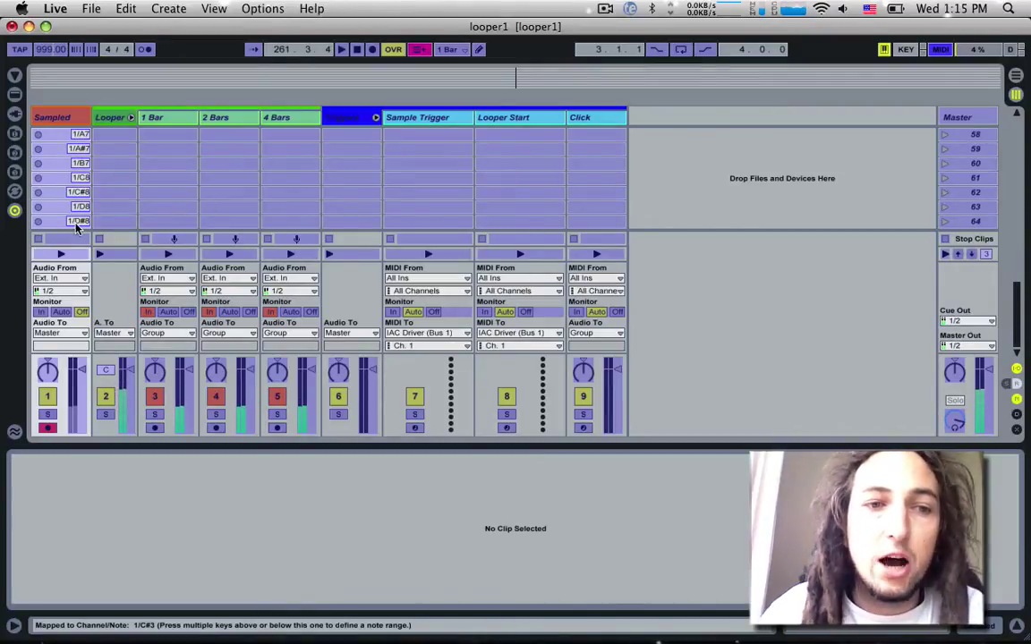
scroll(54, 214, "up", 20)
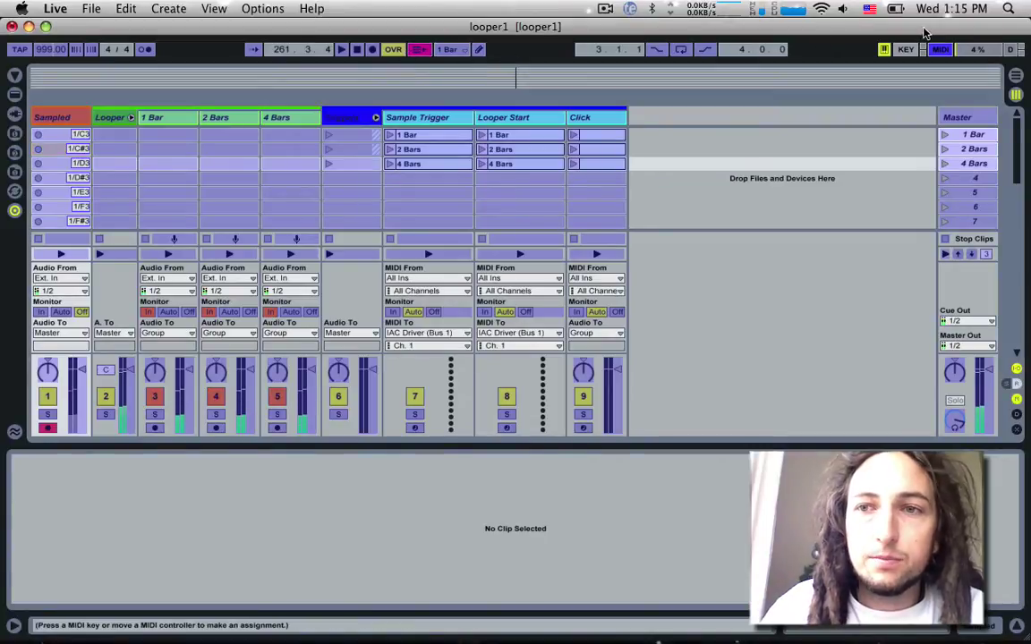
Exit MIDI mapping, launch the Sample Trigger 1 Bar clip, and lower the tempo to 121 BPM.
left_click(939, 50)
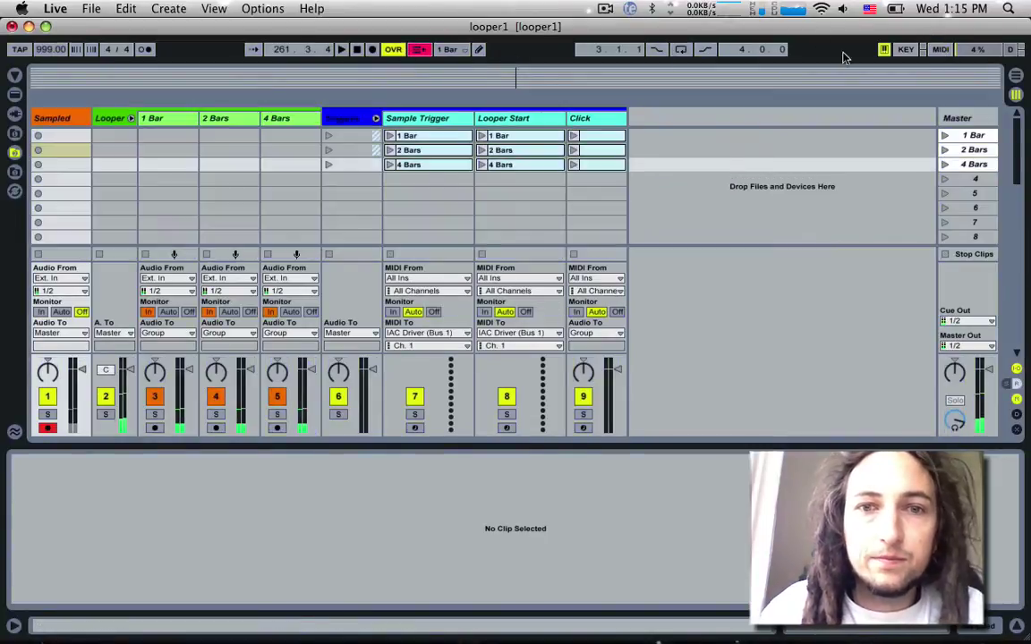
left_click(391, 136)
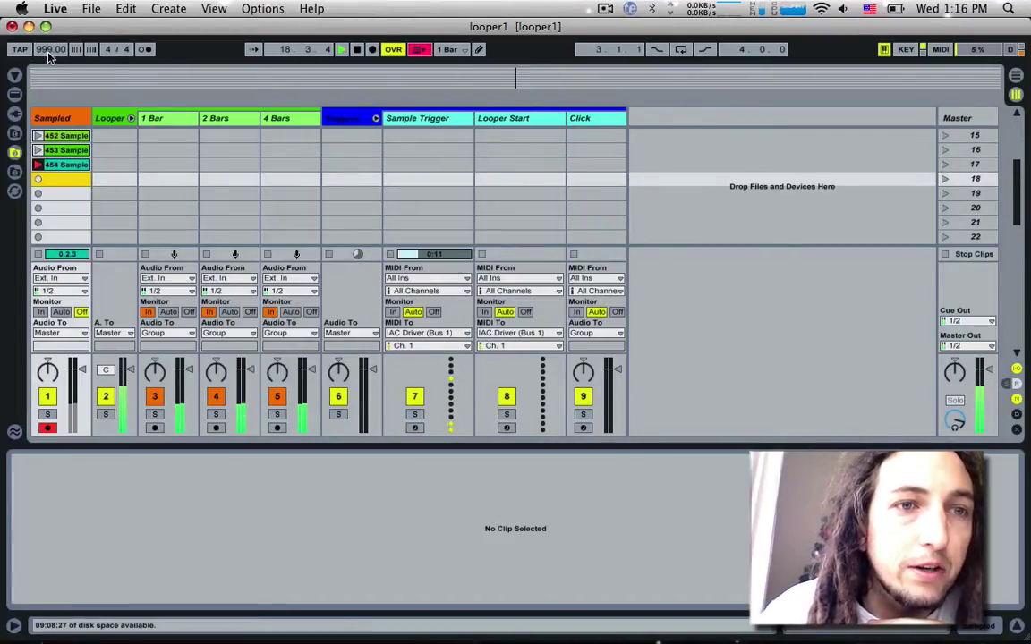
left_click_drag(50, 51, 50, 358)
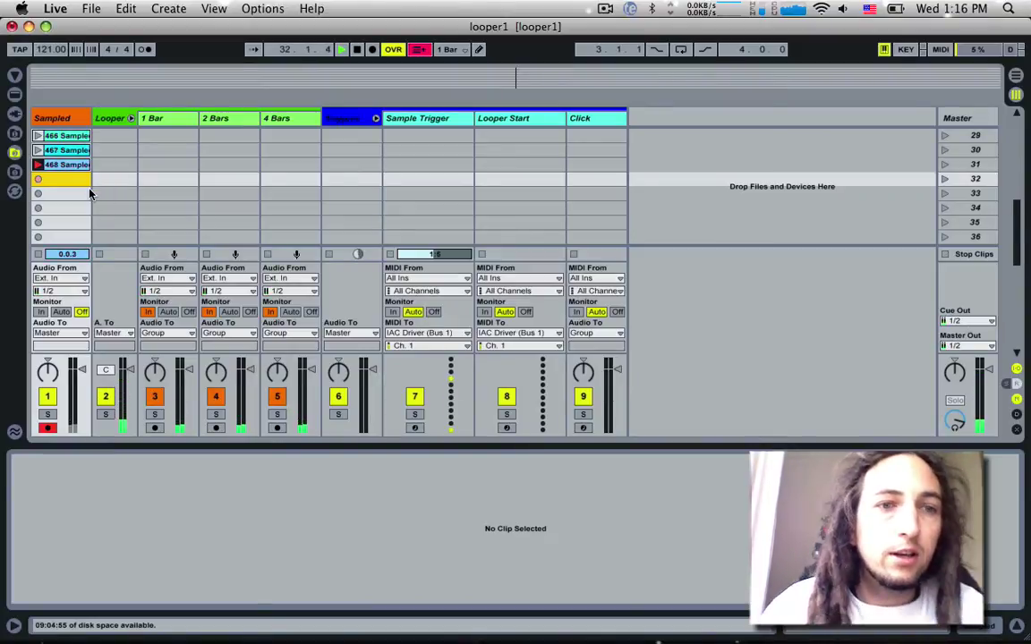
Stop playback and delete all the recorded test clips on the Sampled track.
key("space")
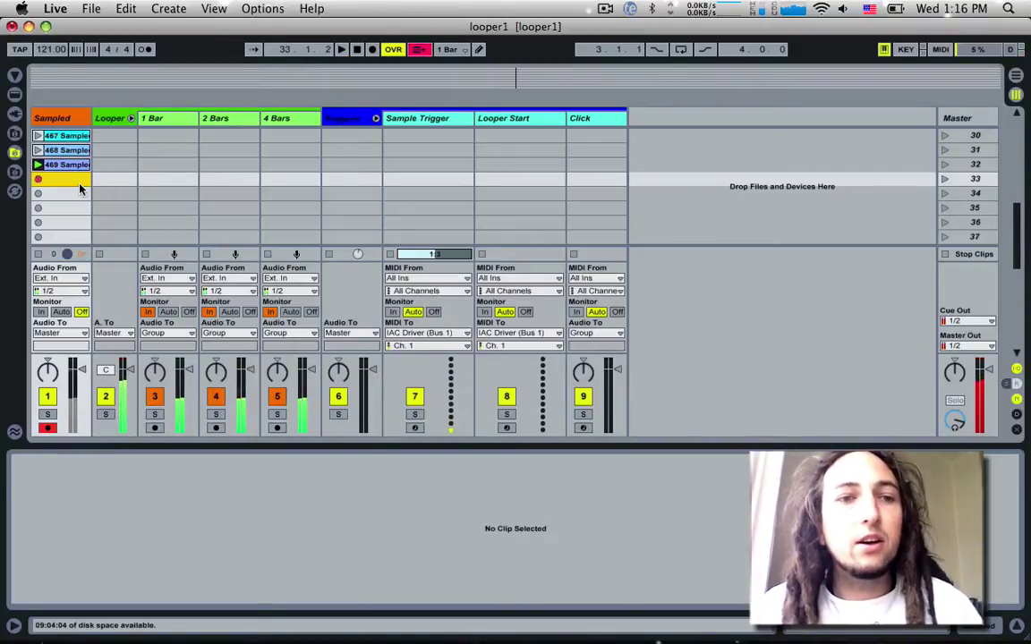
scroll(64, 202, "up", 5)
scroll(66, 208, "up", 9)
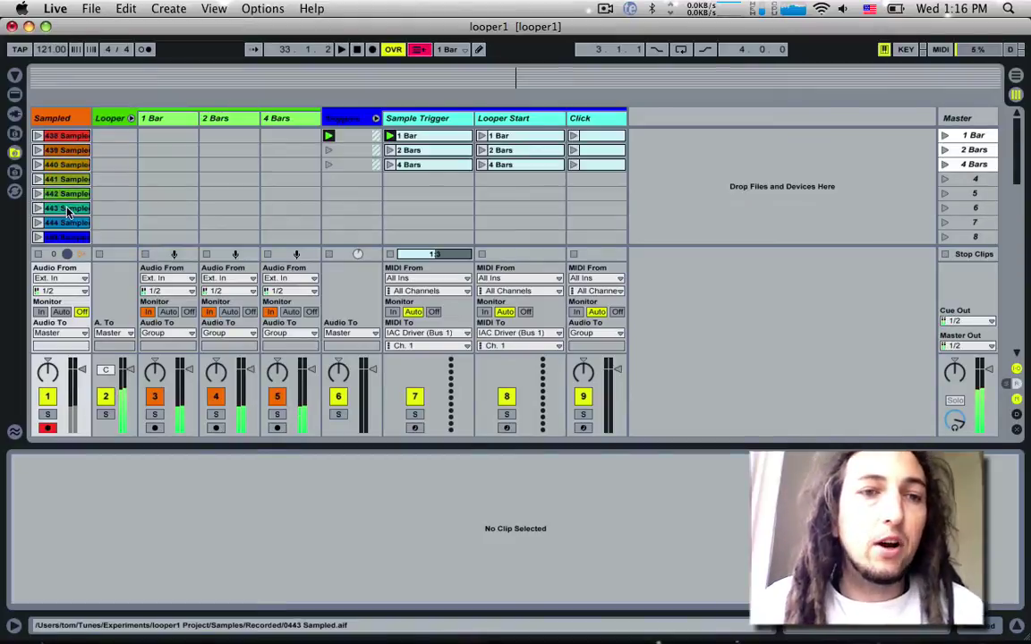
key("super+a")
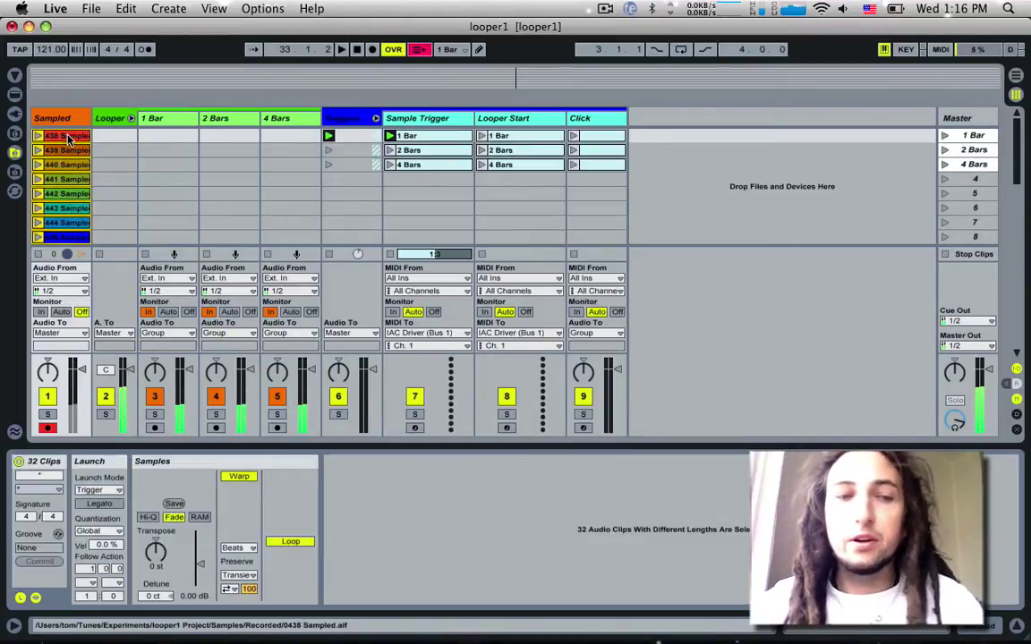
key("Delete")
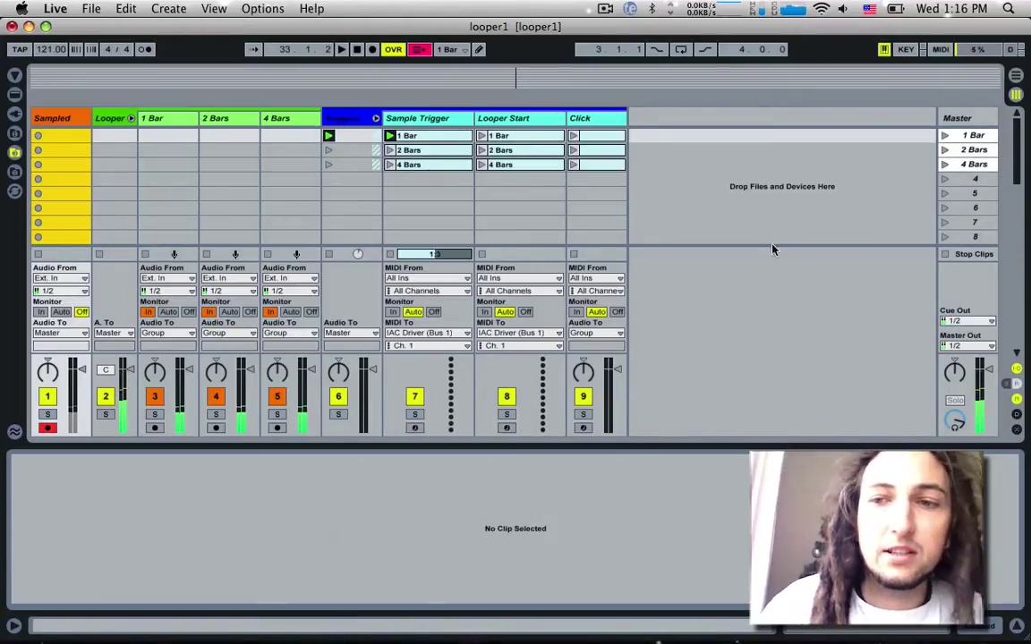
Stop and rewind, then view the rising notes of the 2 Bars and 4 Bars trigger clips.
left_click(944, 254)
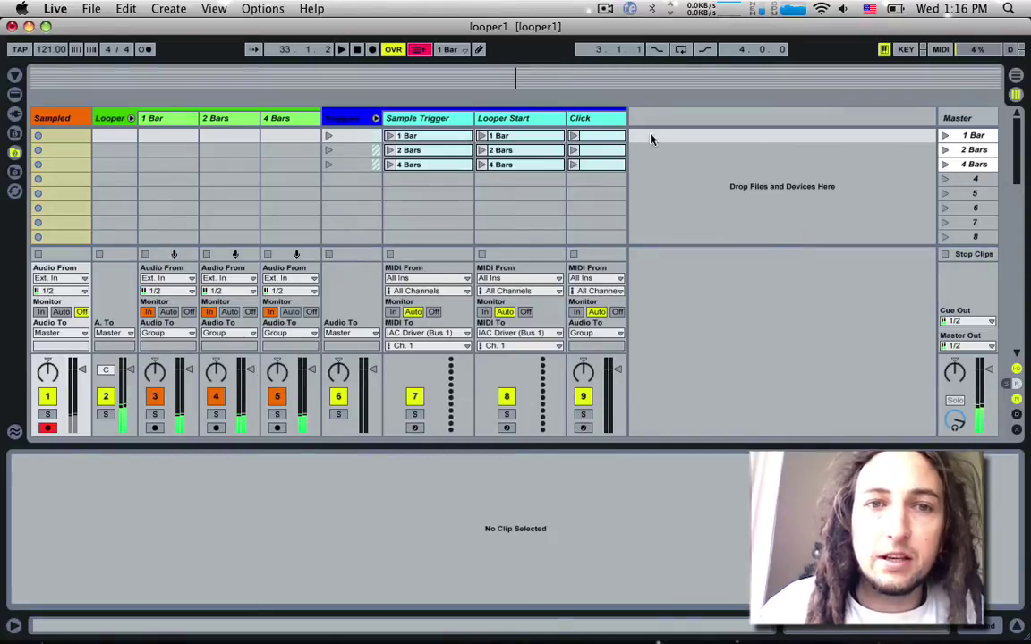
left_click(356, 49)
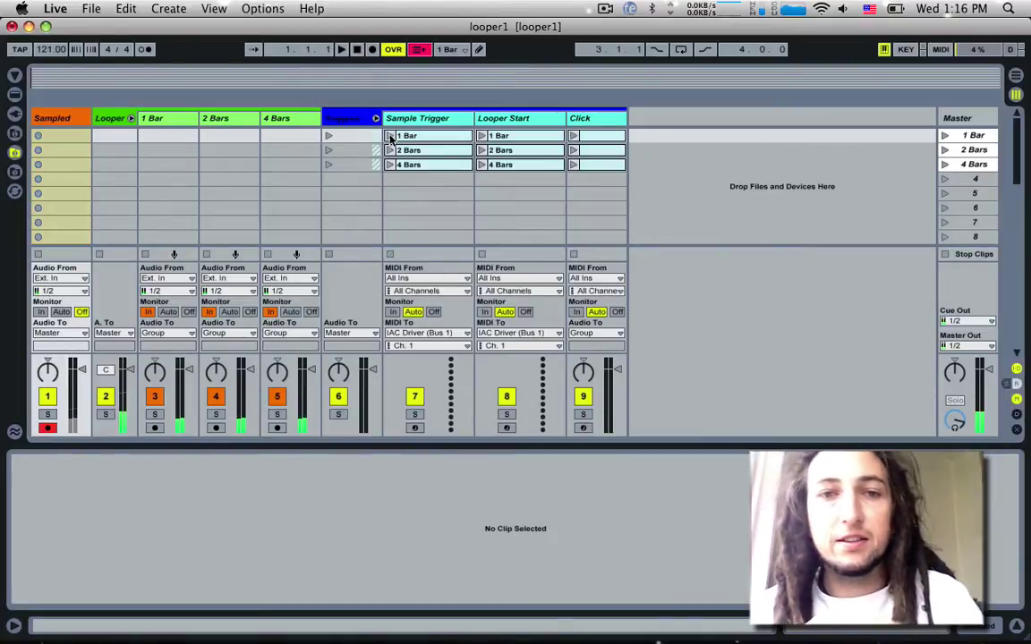
left_click(420, 149)
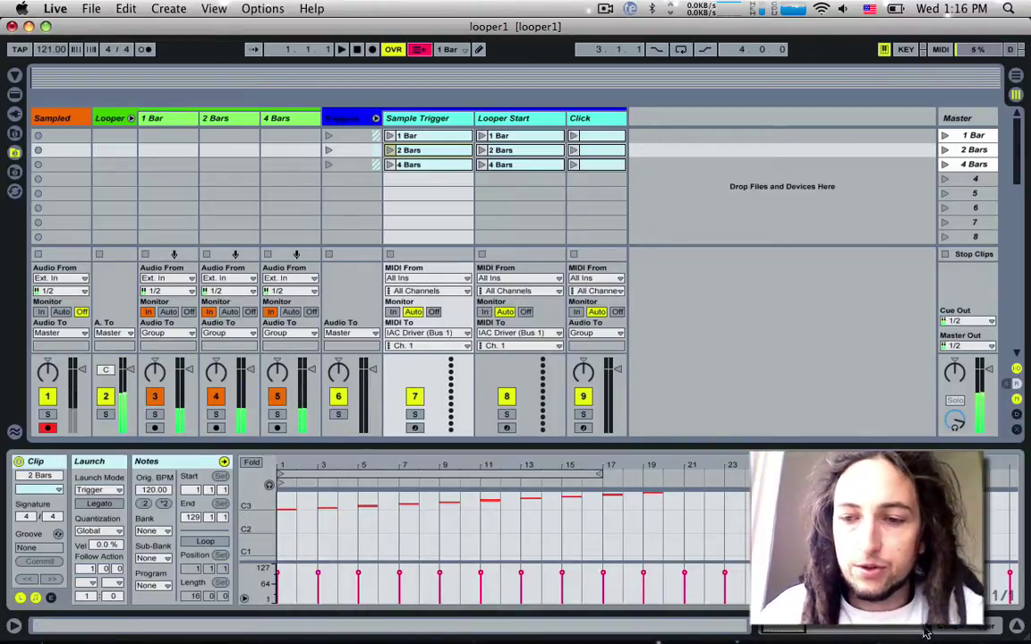
scroll(1004, 512, "right", 20)
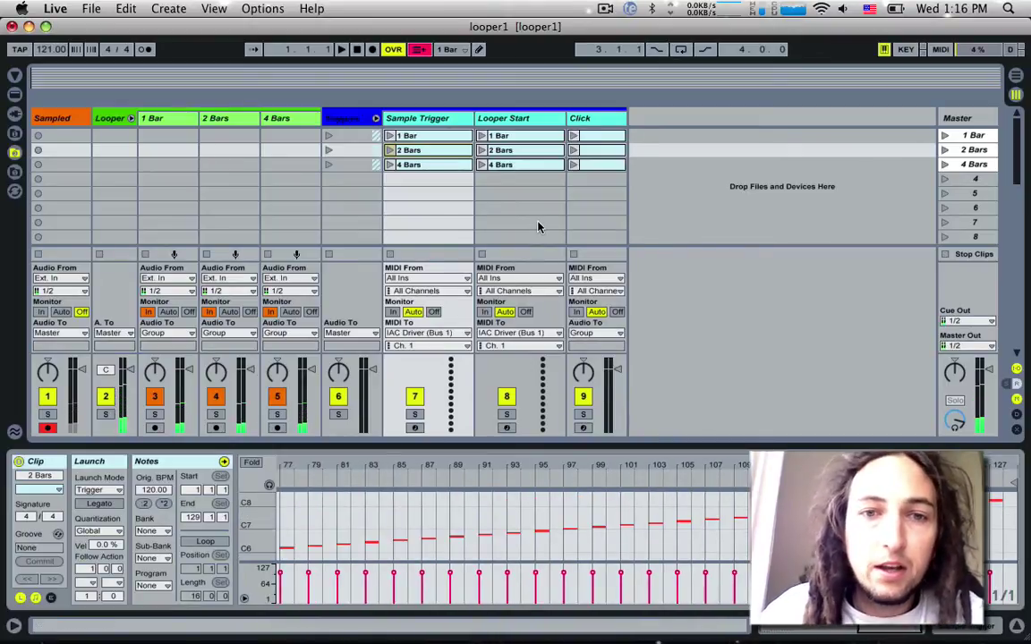
left_click(412, 167)
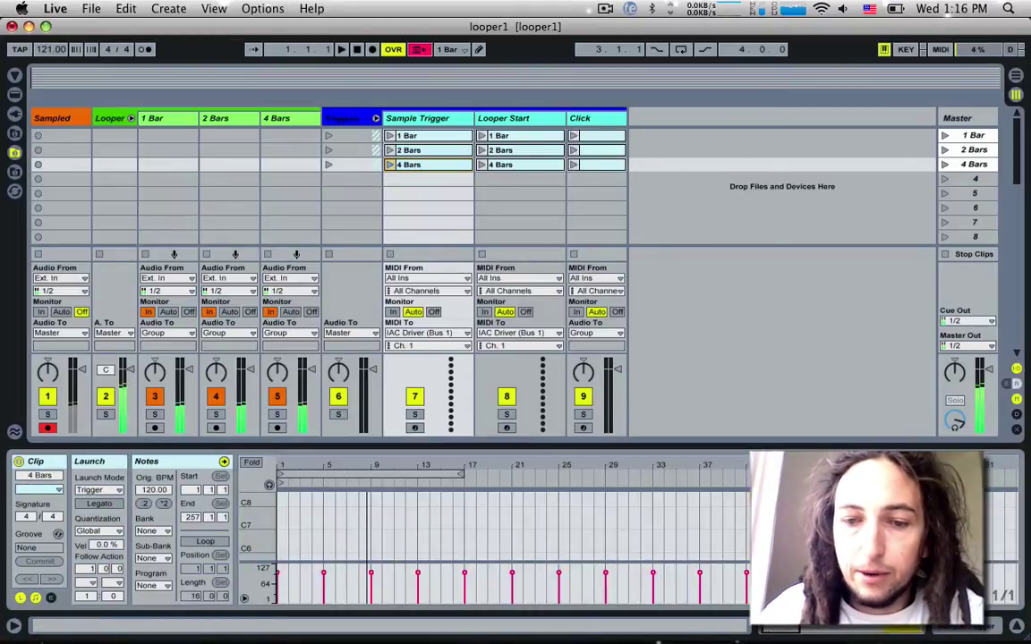
scroll(369, 546, "up", 5)
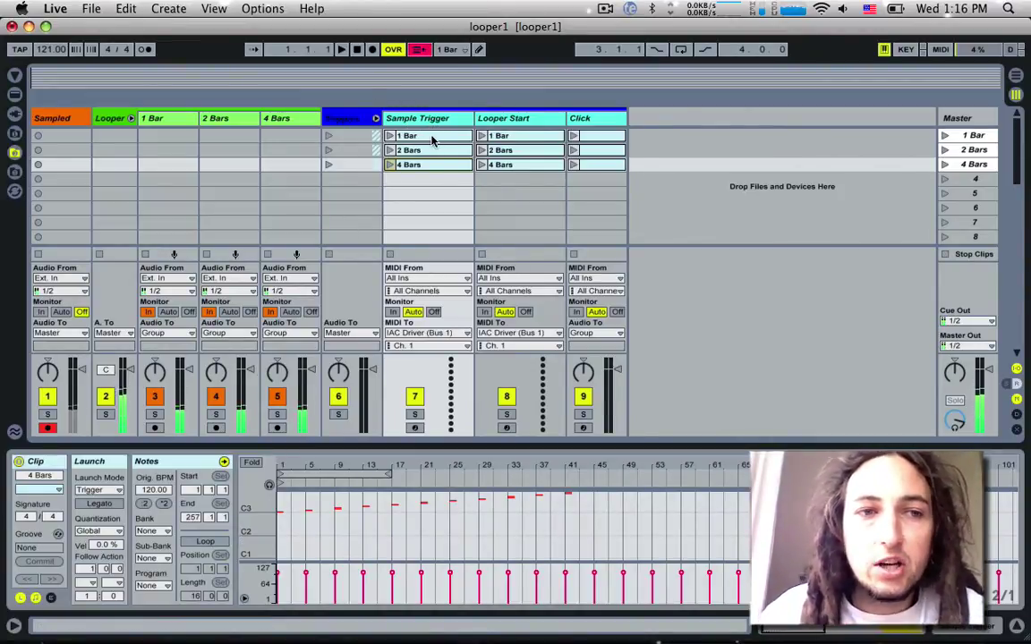
Select the Looper Start 1 Bar clip, re-show MIDI mappings, and bring up the Looper device.
left_click(515, 119)
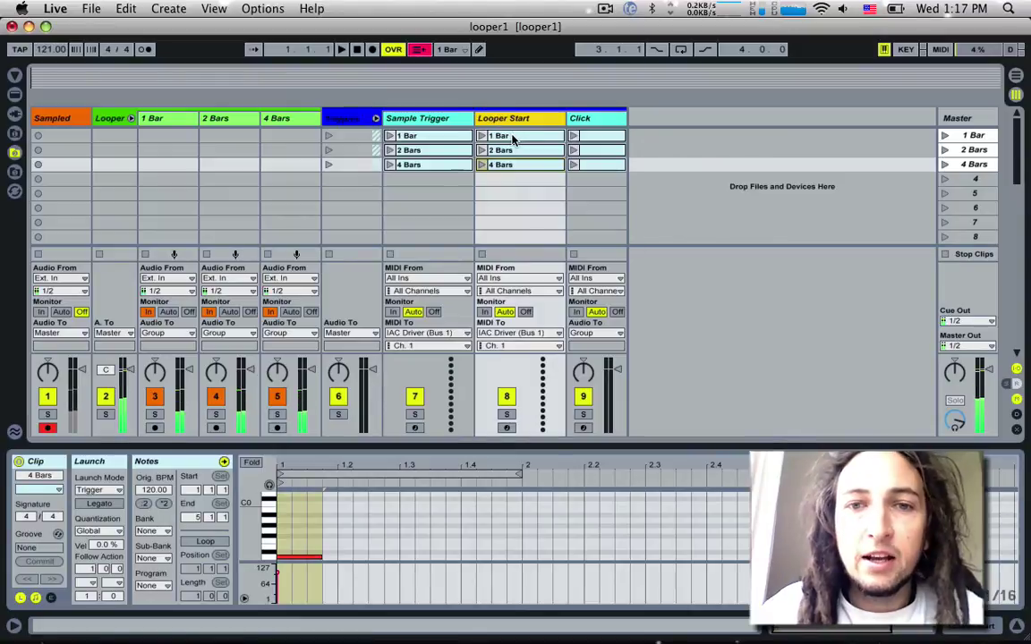
left_click(513, 137)
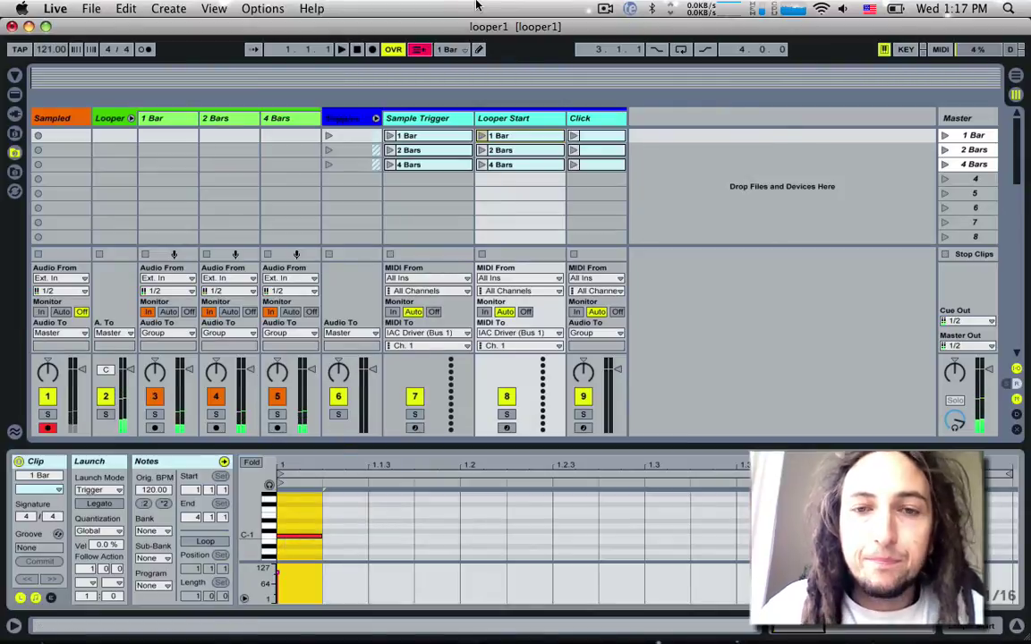
left_click(506, 136)
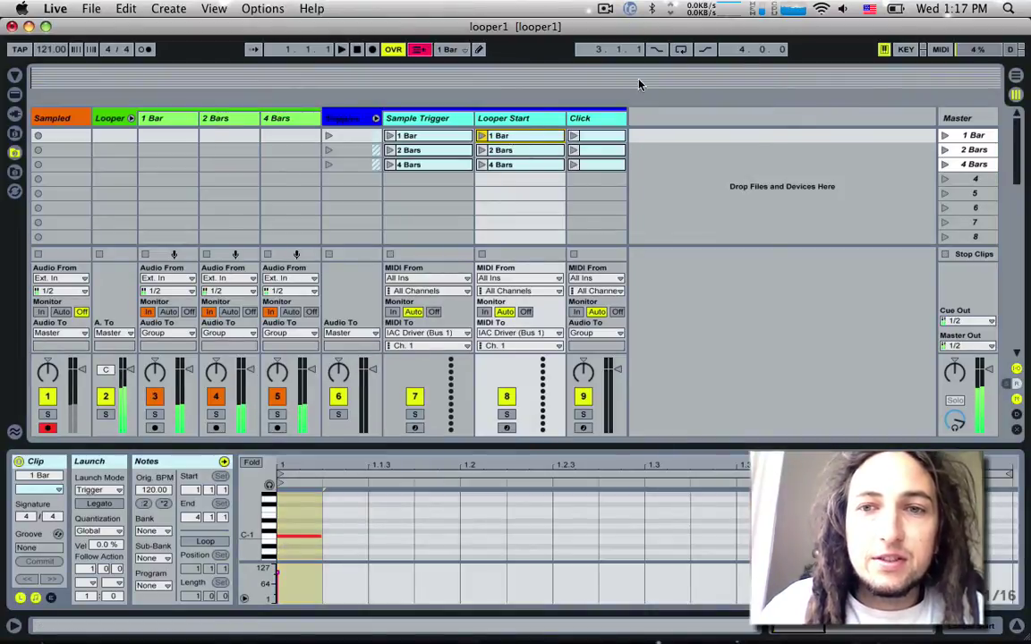
left_click(941, 51)
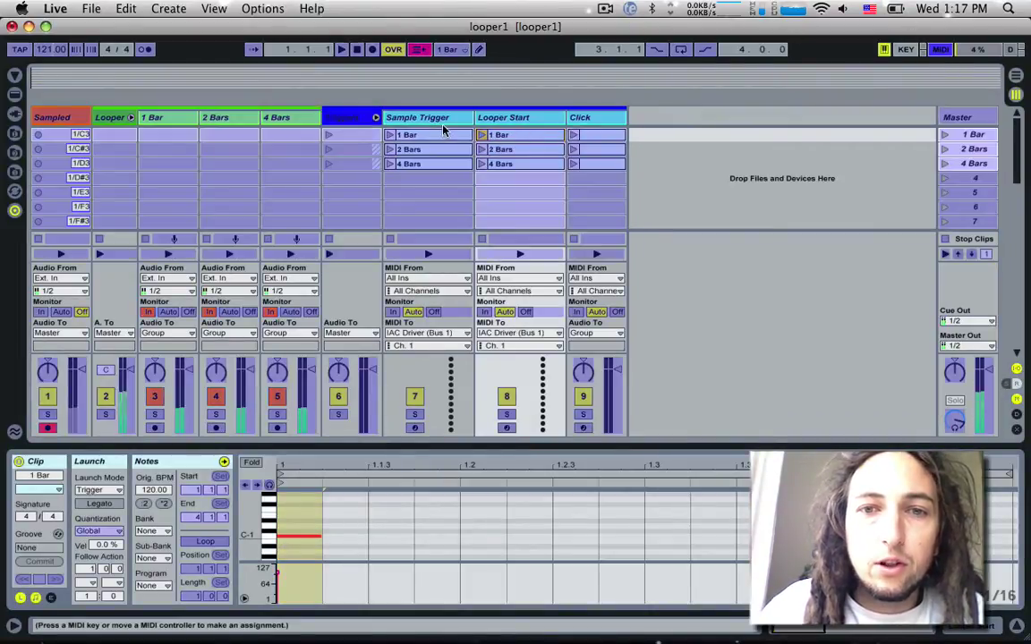
left_click(112, 117)
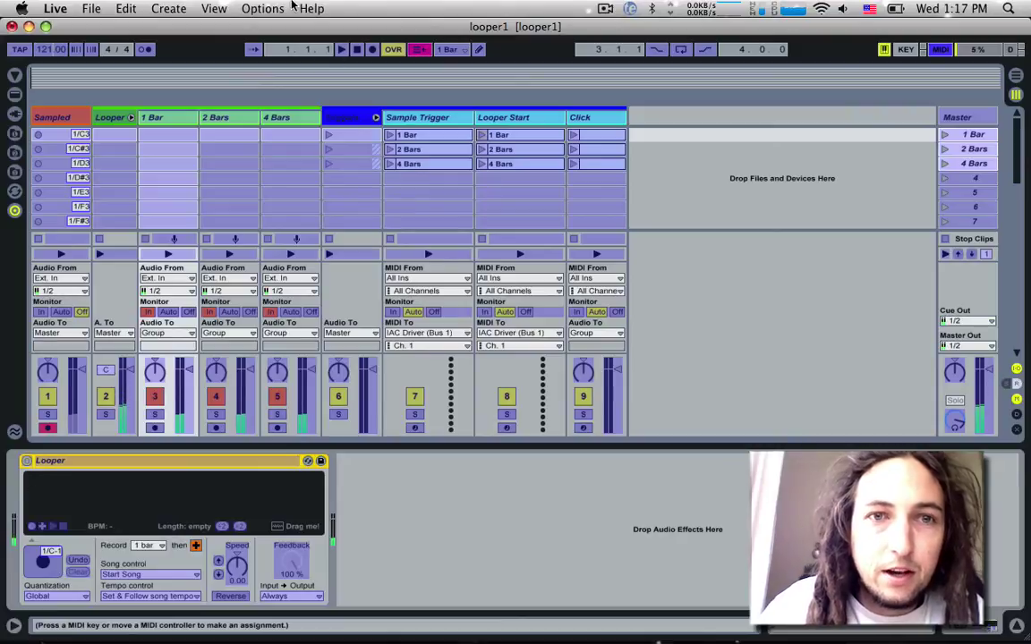
Toggle Info View on and off, then compare the 2 Bars and 4 Bars Looper record lengths.
left_click(262, 8)
mouse_move(210, 8)
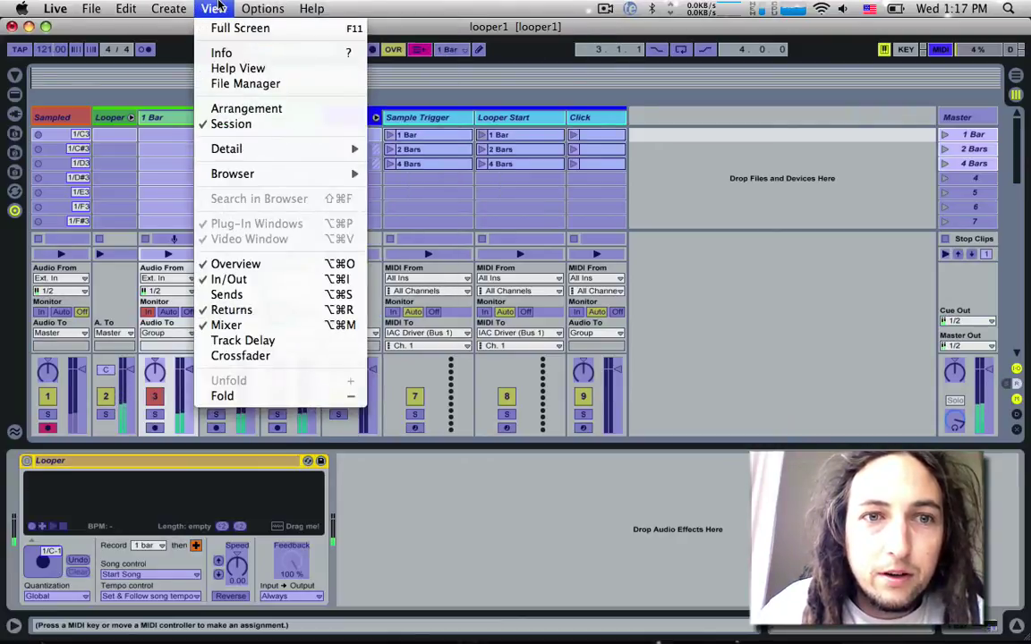
left_click(222, 54)
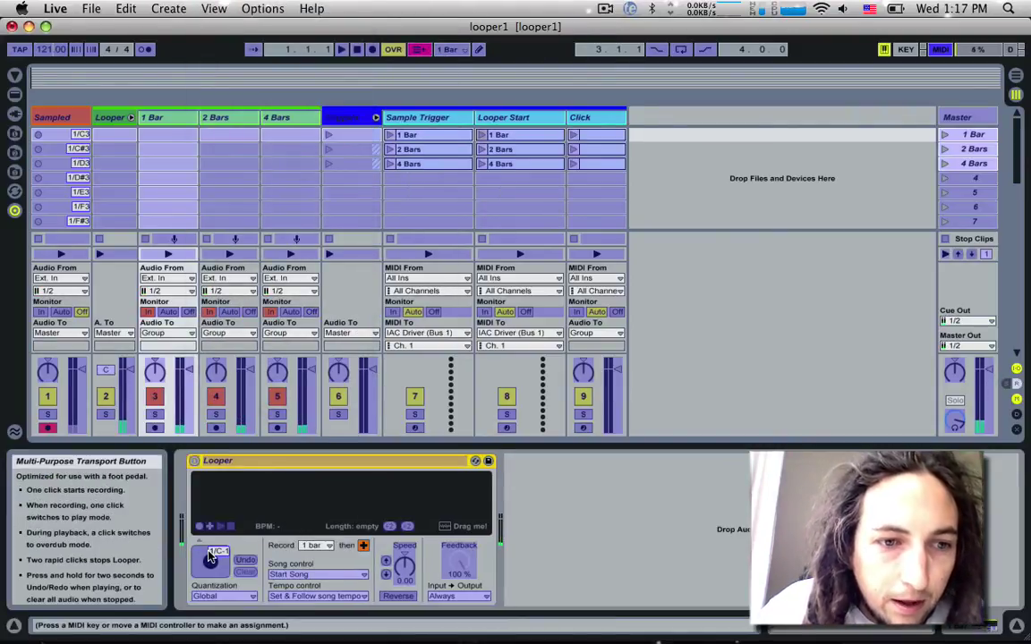
left_click(214, 8)
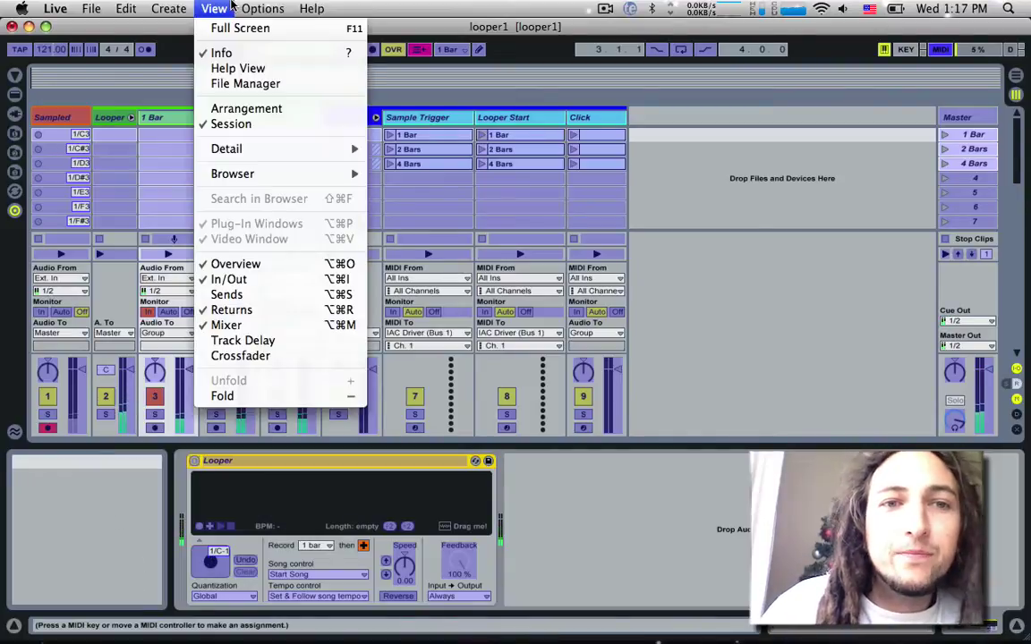
left_click(221, 52)
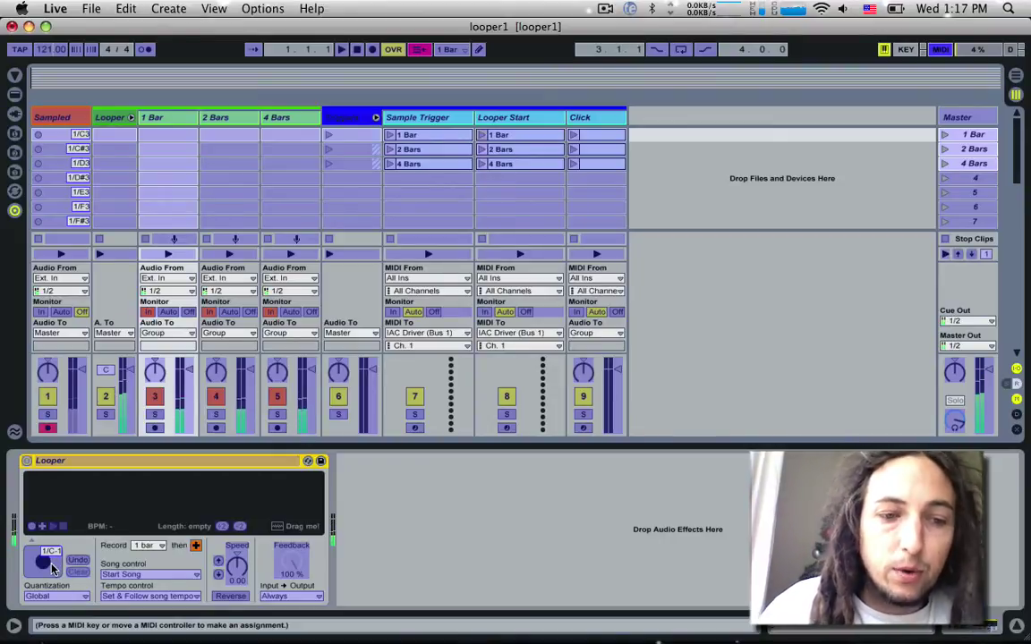
left_click(229, 122)
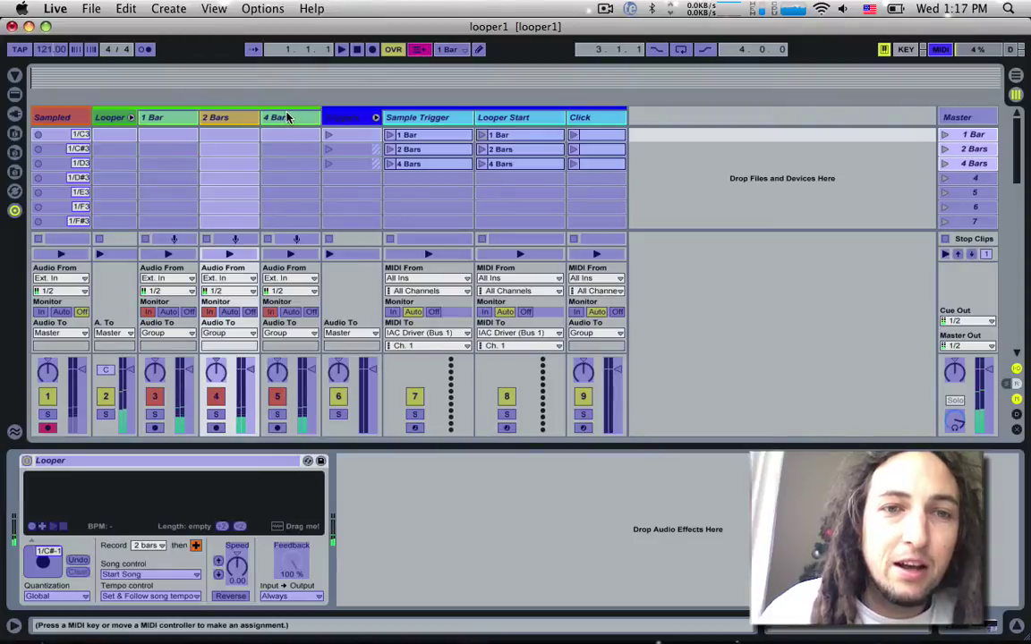
left_click(287, 118)
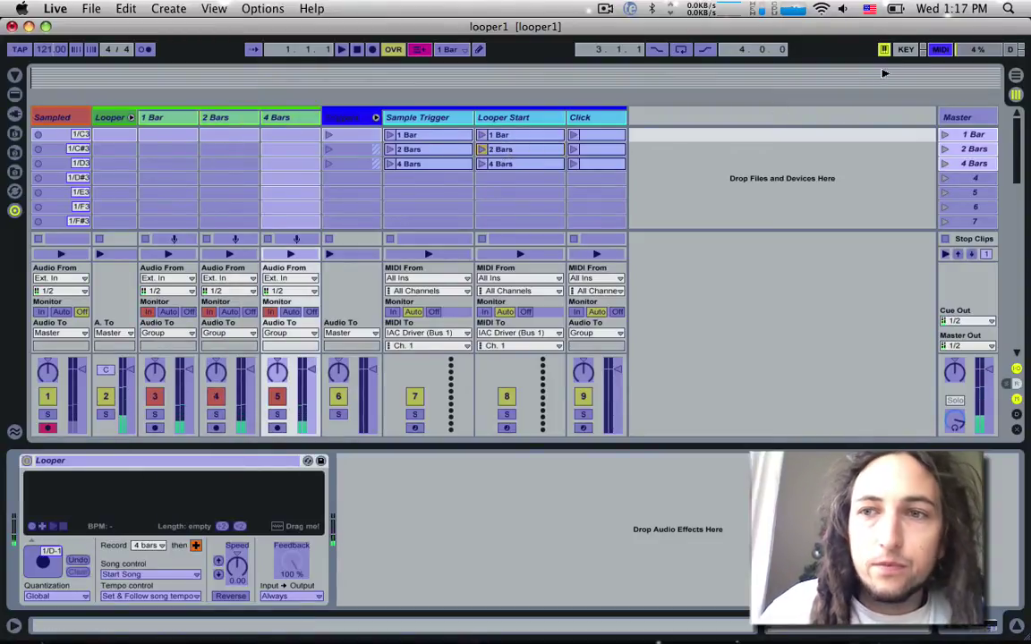
double_click(501, 150)
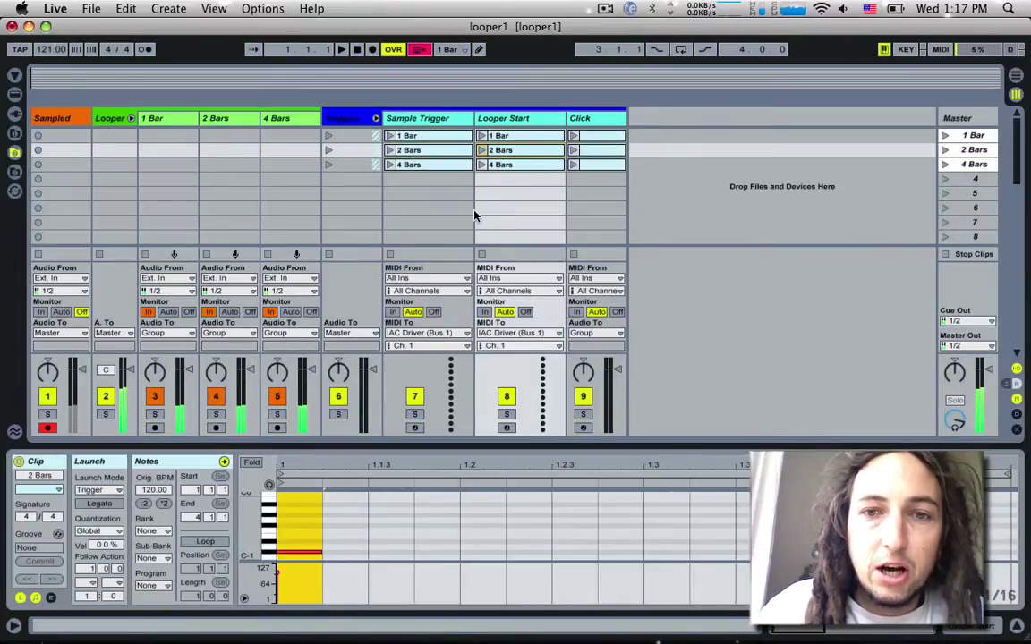
left_click(534, 163)
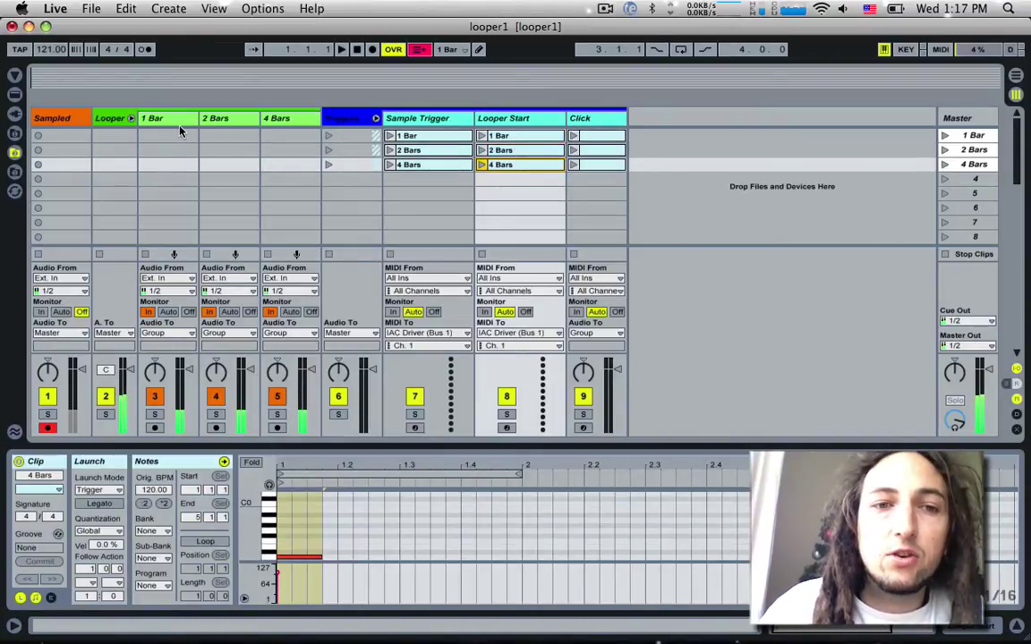
left_click(179, 134)
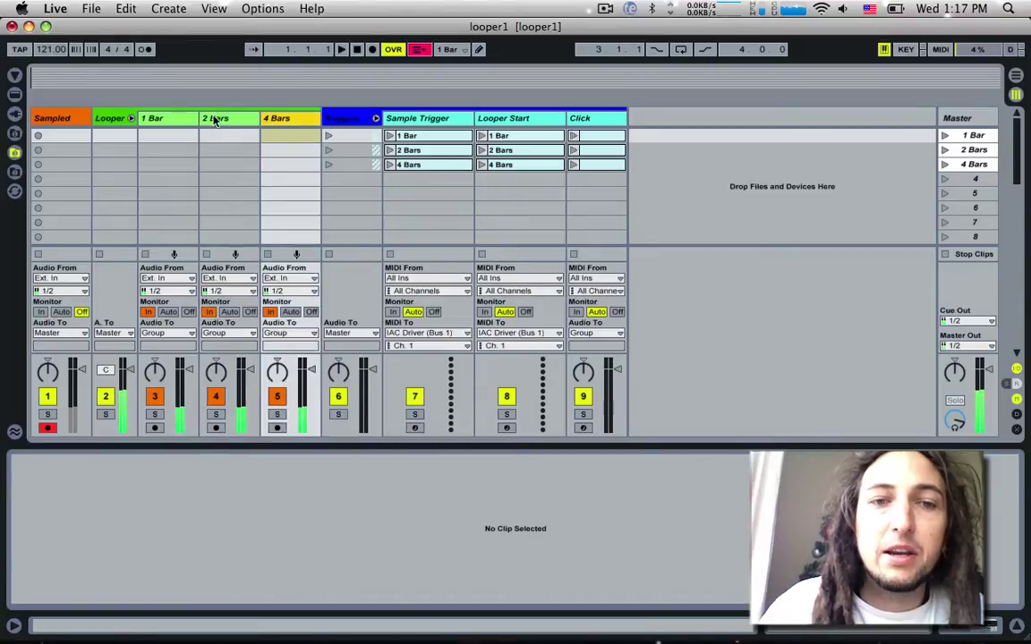
left_click(184, 122)
left_click(969, 134)
left_click(973, 149)
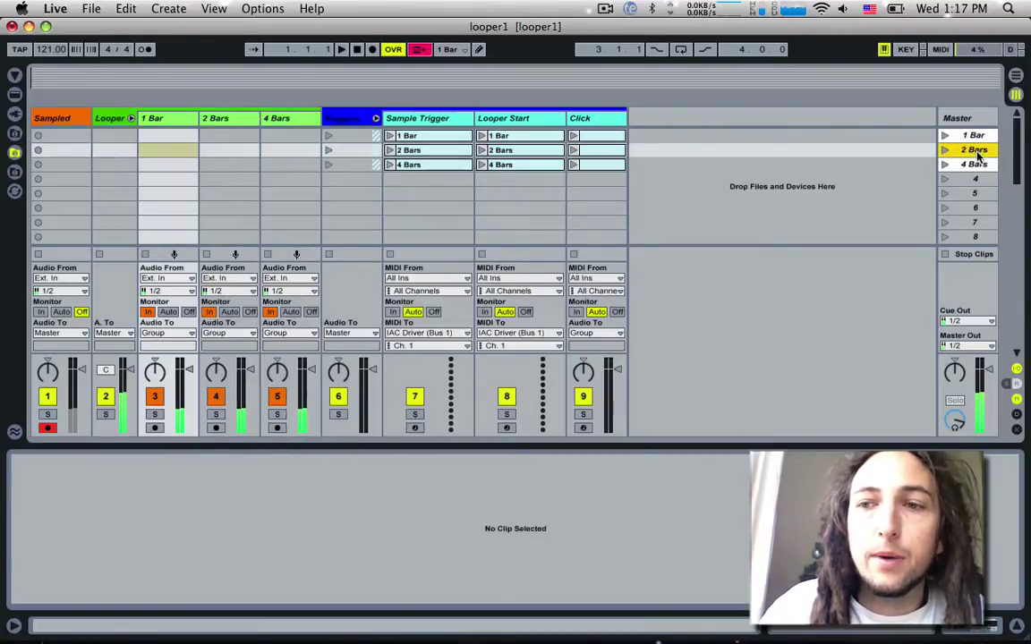
left_click(978, 165)
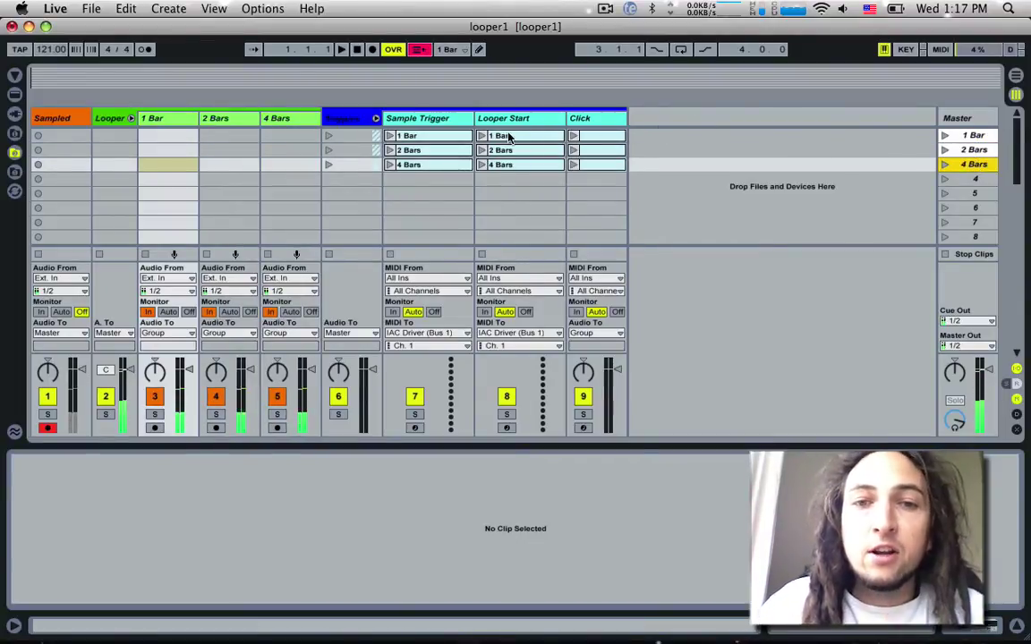
left_click(450, 50)
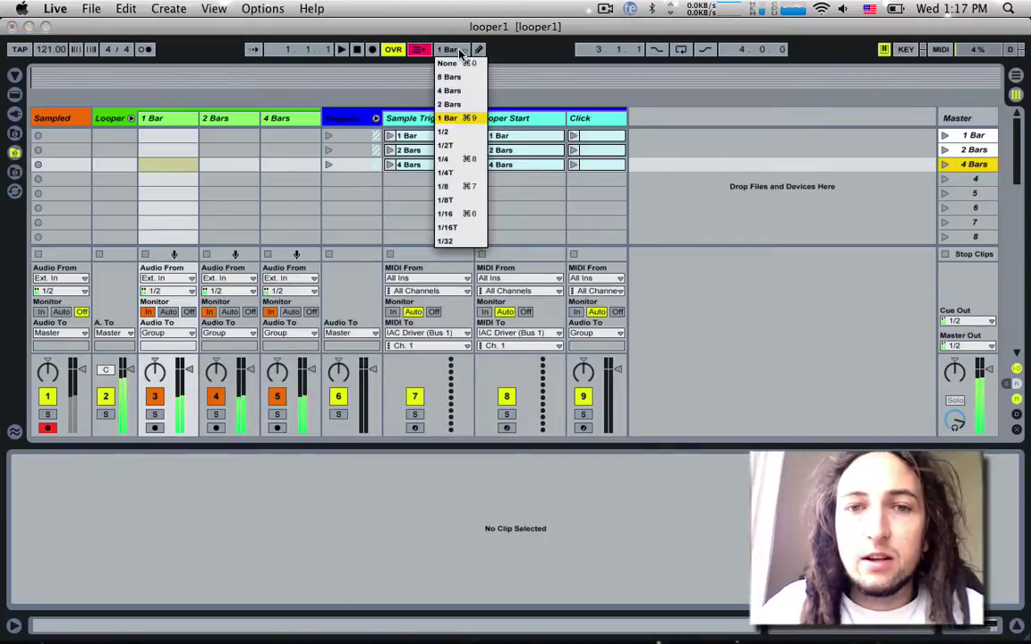
left_click(452, 118)
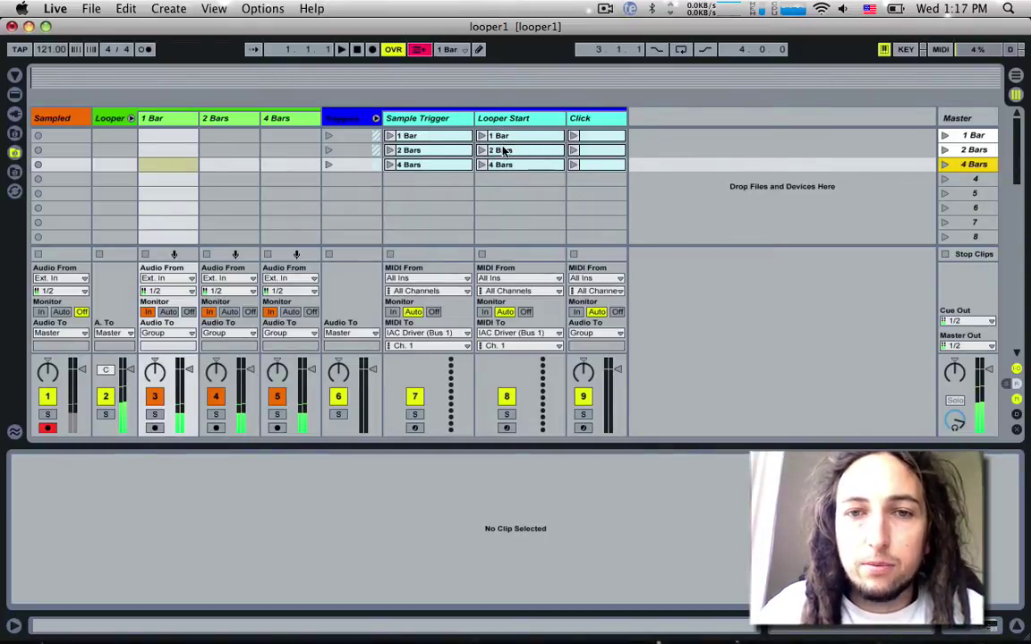
left_click(504, 150)
left_click(449, 49)
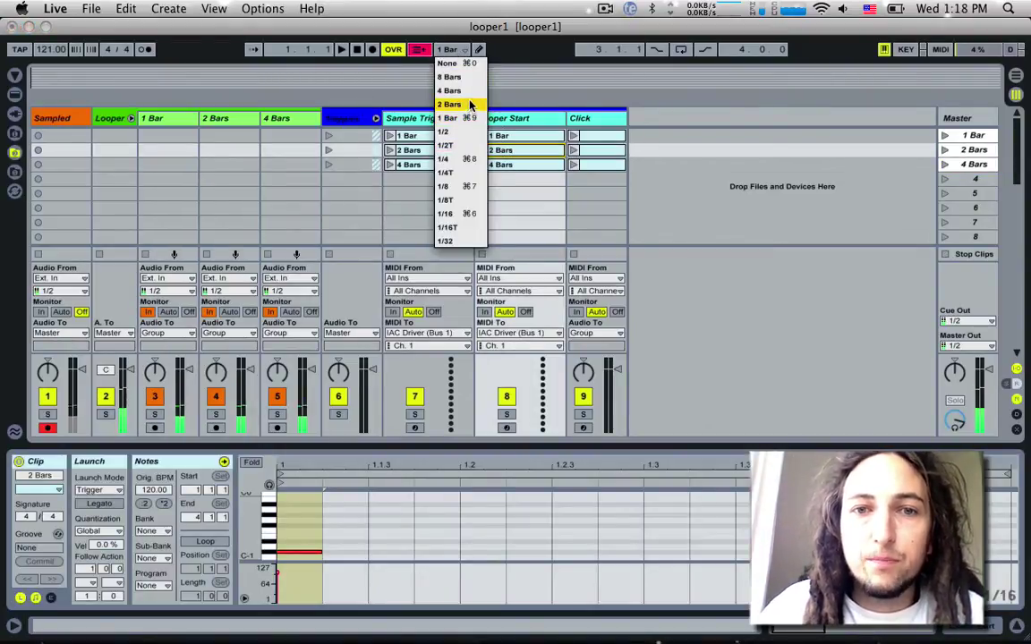
left_click(469, 105)
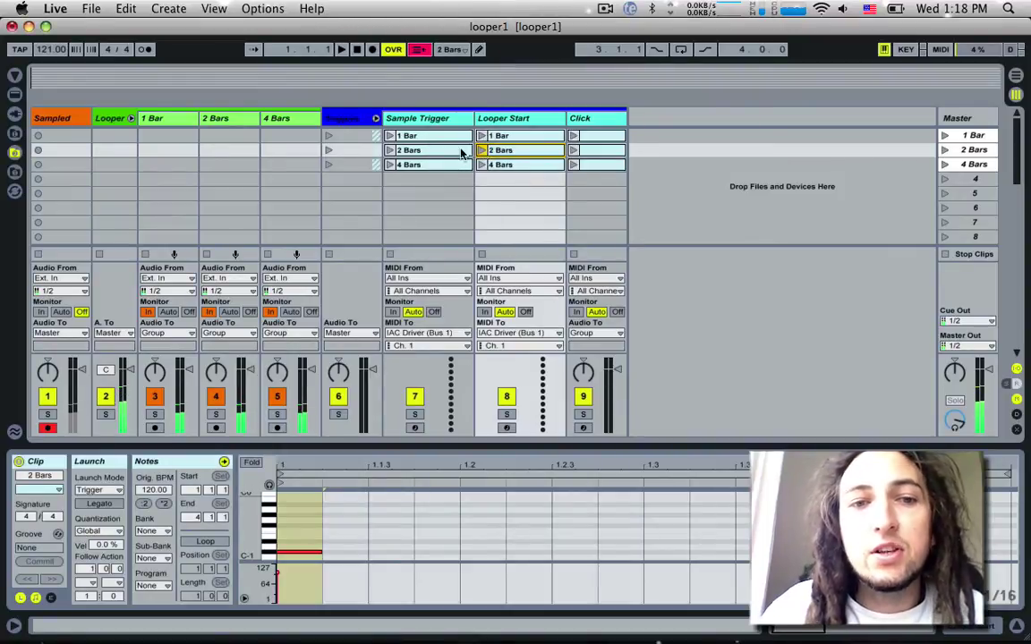
left_click(222, 148)
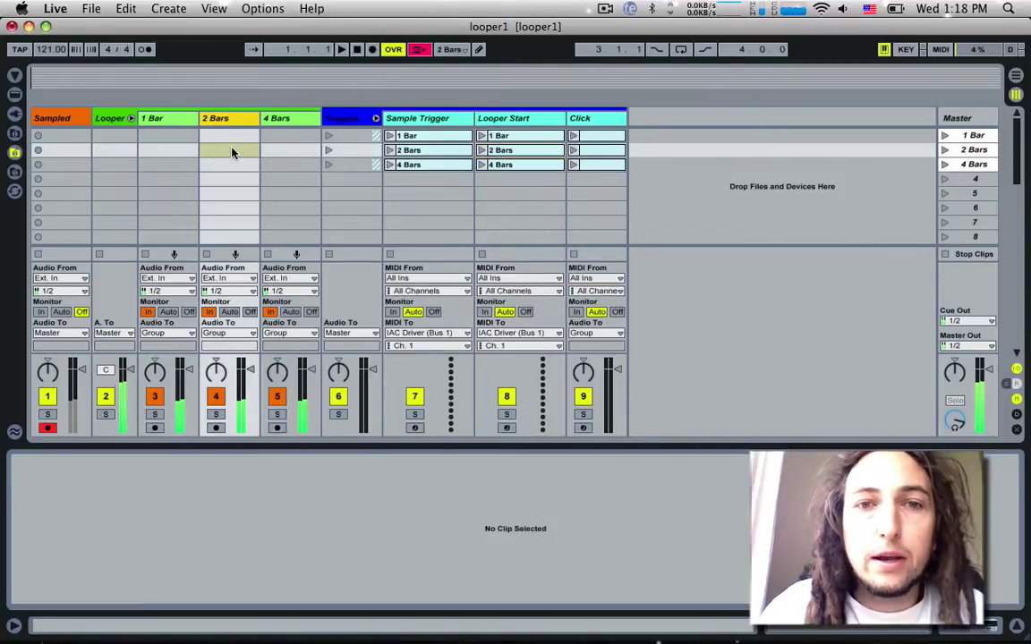
left_click(451, 50)
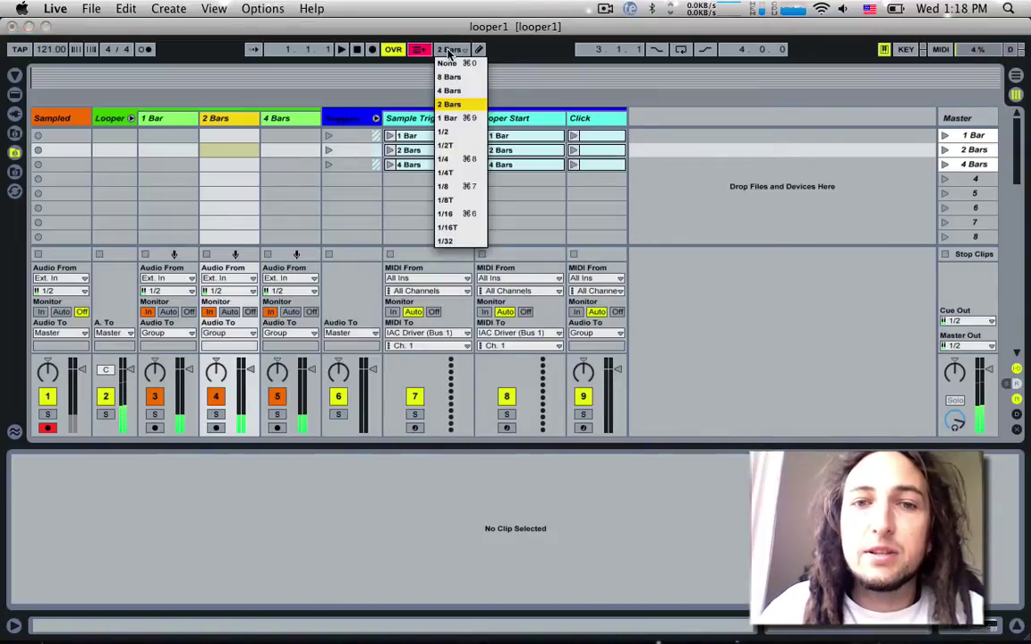
left_click(456, 119)
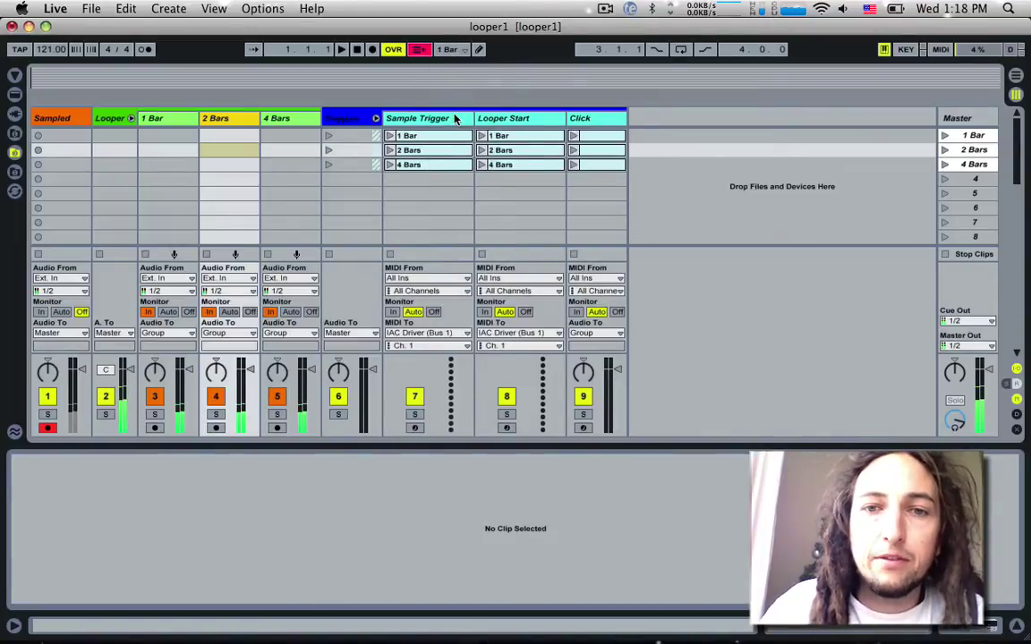
left_click(507, 134)
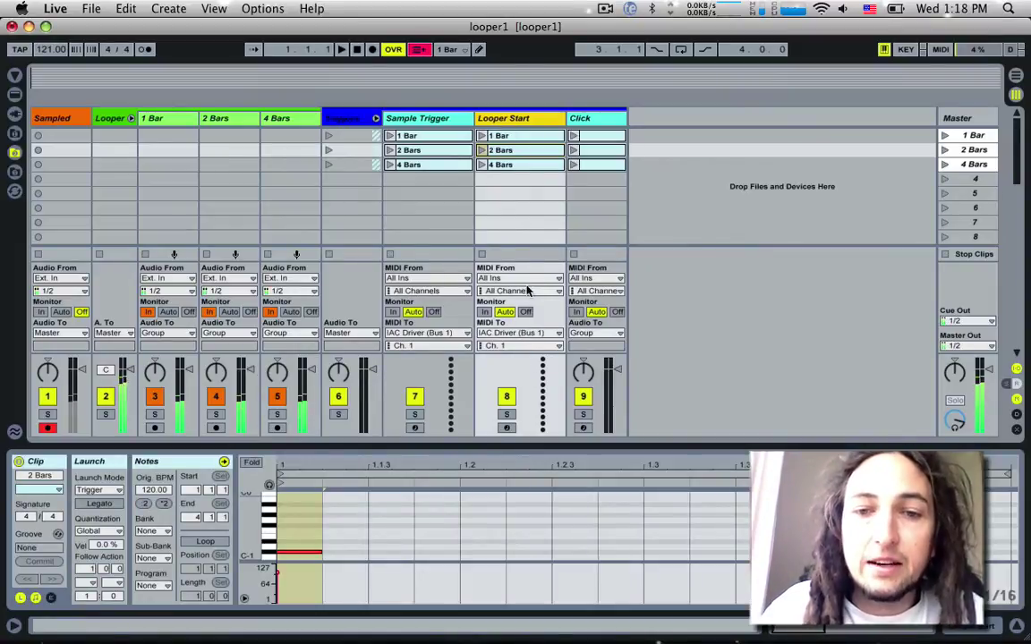
Inspect the Click track's 1, 2 and 4 Bars count-in clips and Impulse sampler, then select the 1 Bar scene.
left_click(186, 120)
left_click(280, 120)
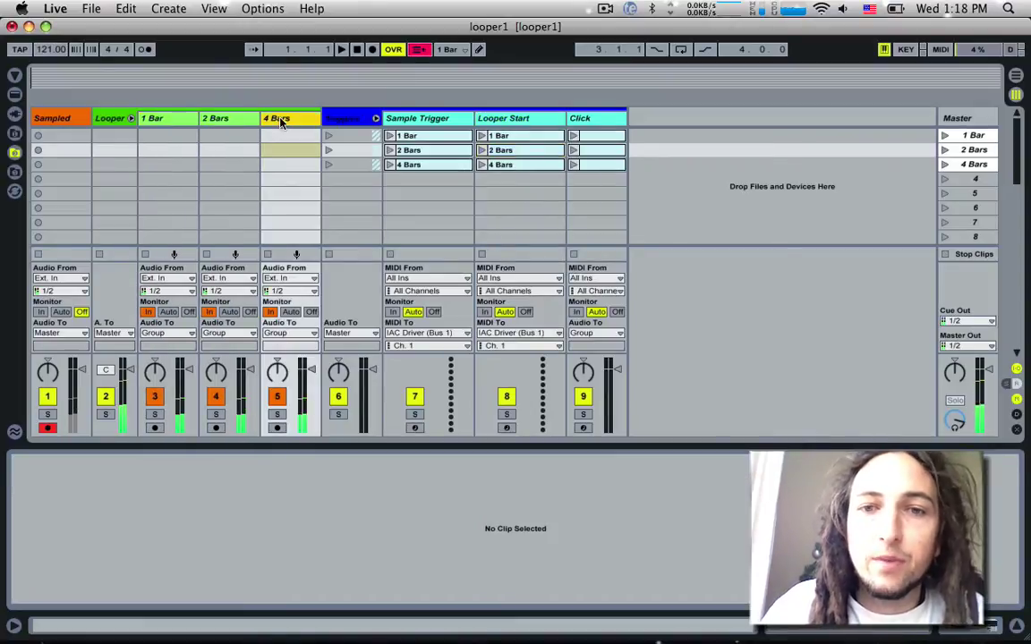
left_click(598, 149)
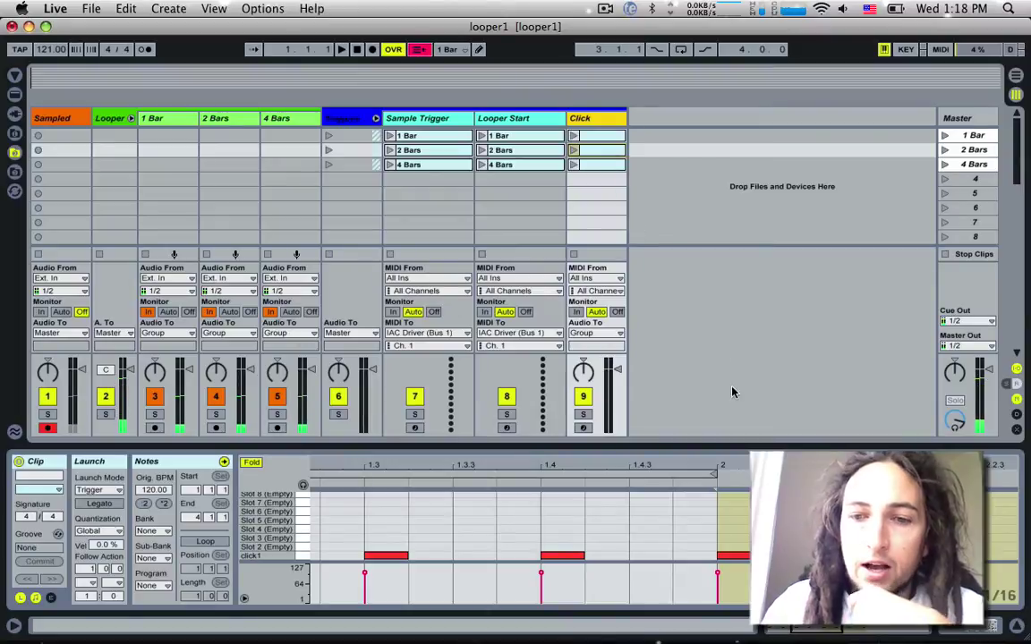
left_click(612, 135)
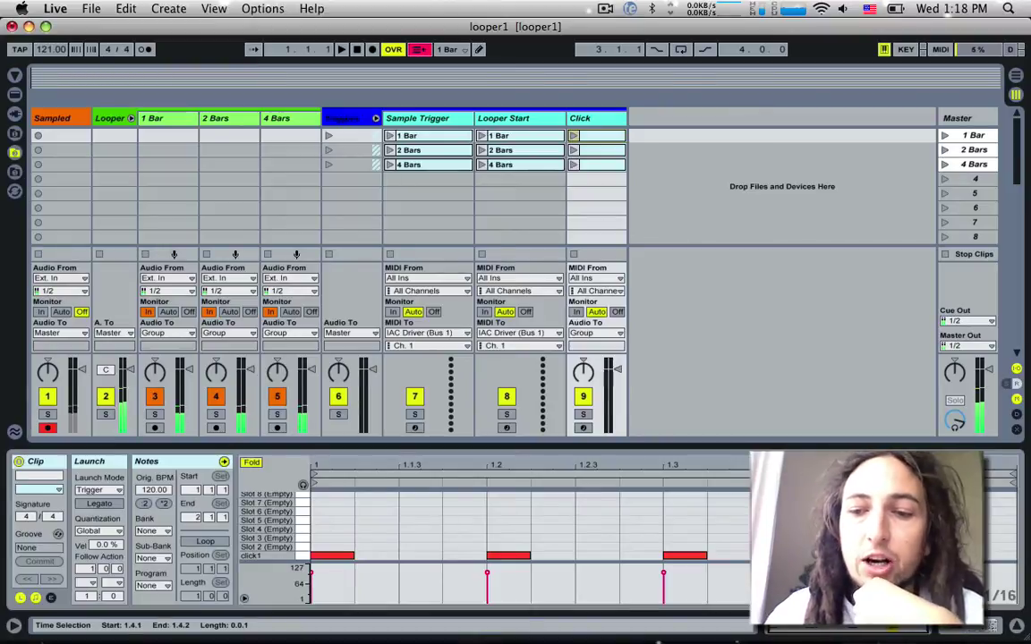
left_click(599, 120)
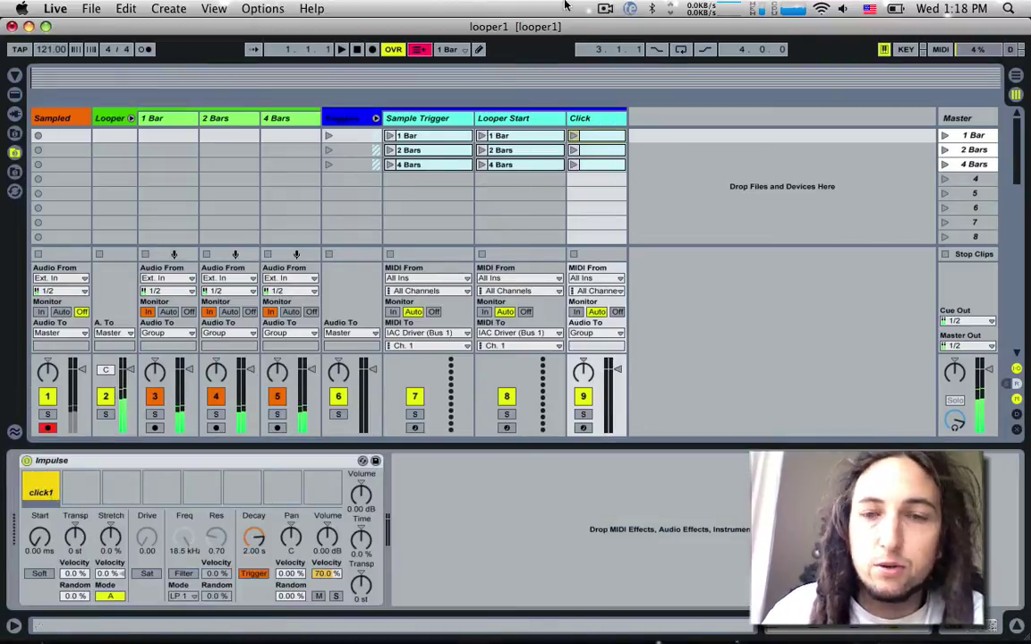
left_click(586, 136)
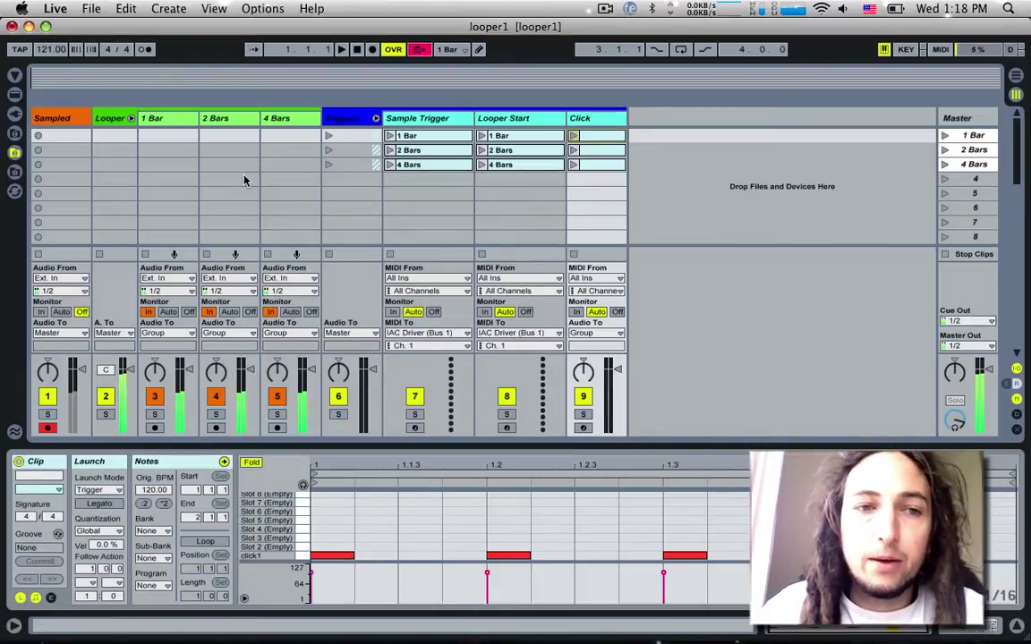
left_click(598, 151)
left_click(597, 166)
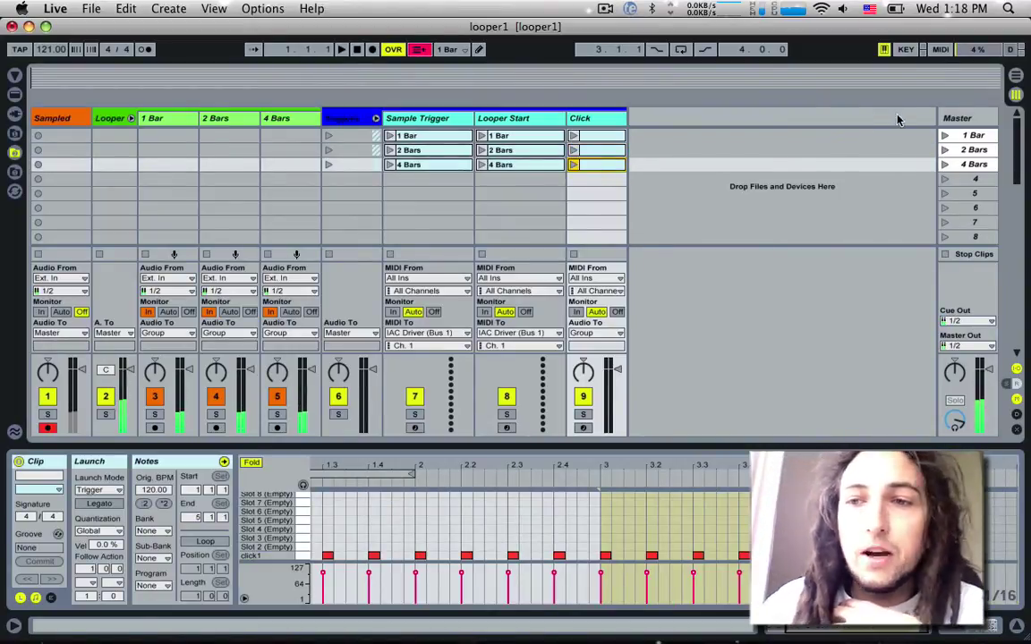
left_click(965, 136)
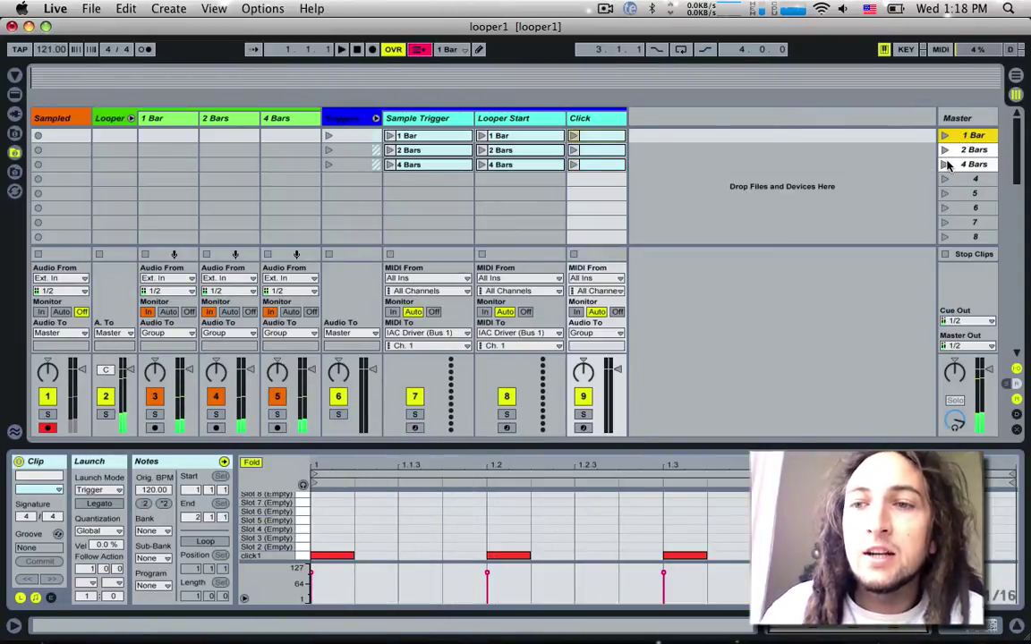
Select the 2 Bars, 4 Bars and 1 Bar scenes, then launch the 1 Bar scene to record loops.
left_click(973, 151)
left_click(974, 165)
left_click(970, 150)
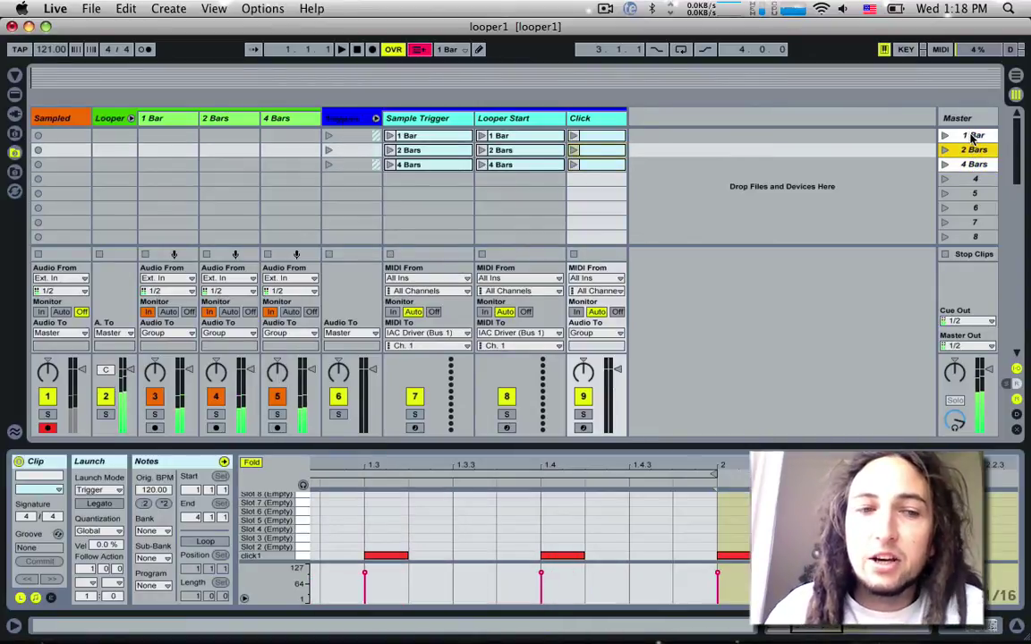
left_click(973, 137)
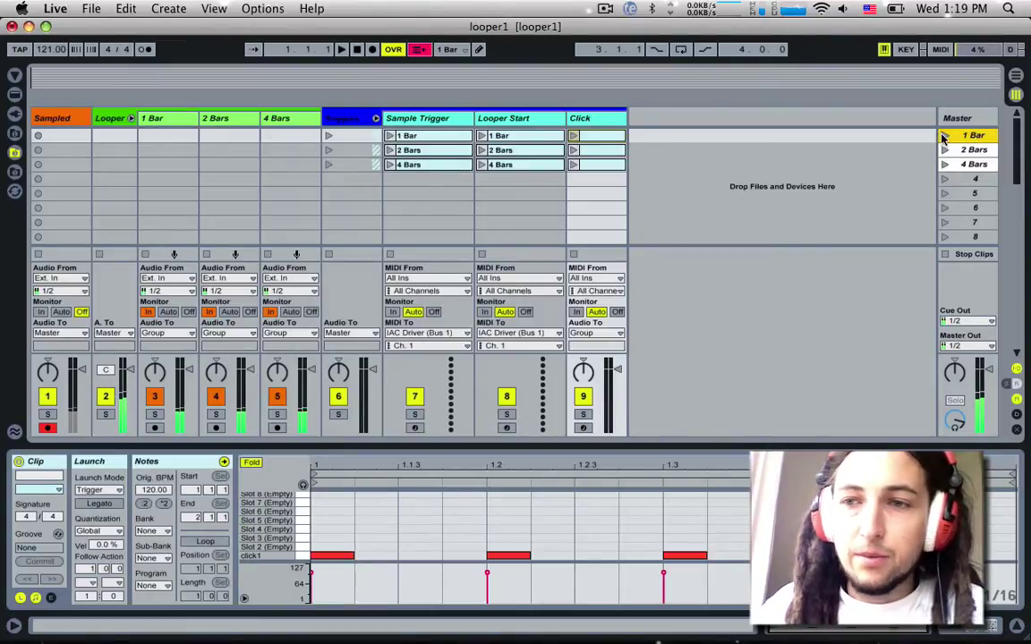
left_click(943, 136)
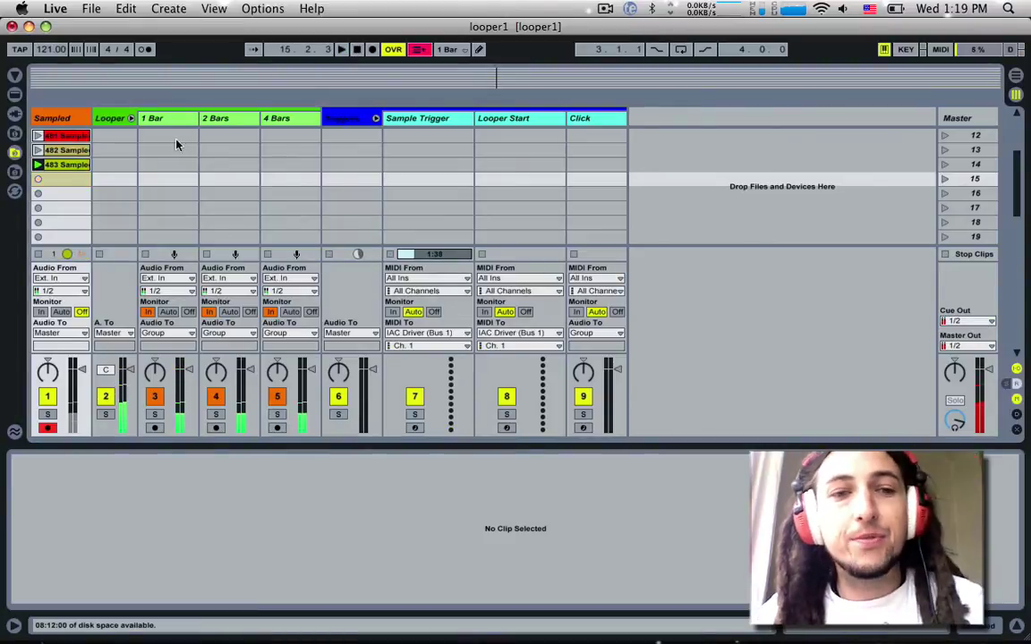
Review the recorded takes 483 down to 478 on the Sampled track in Clip View.
left_click(174, 121)
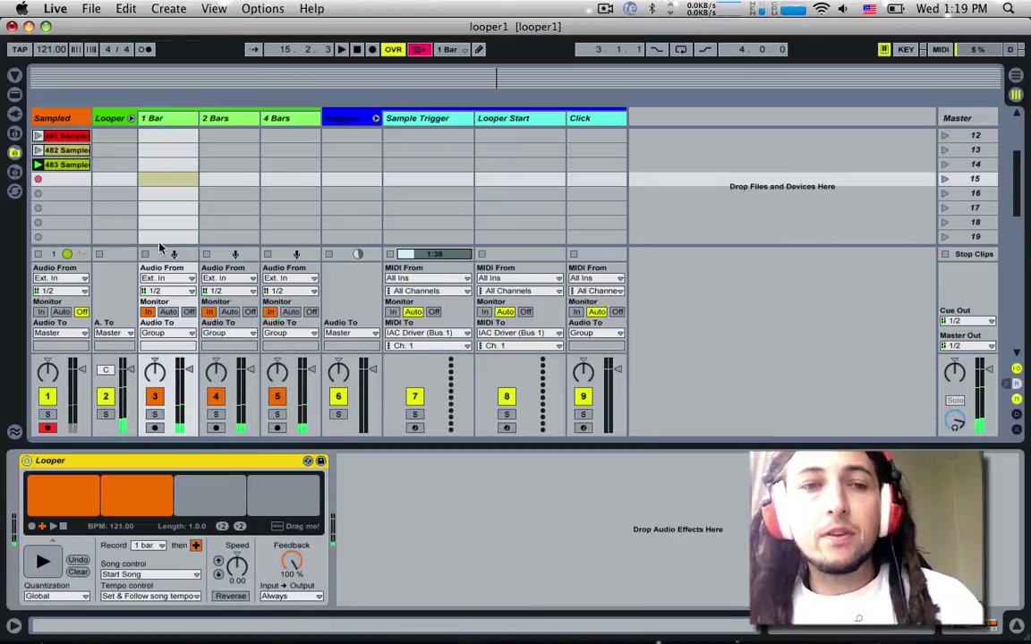
scroll(74, 192, "up", 3)
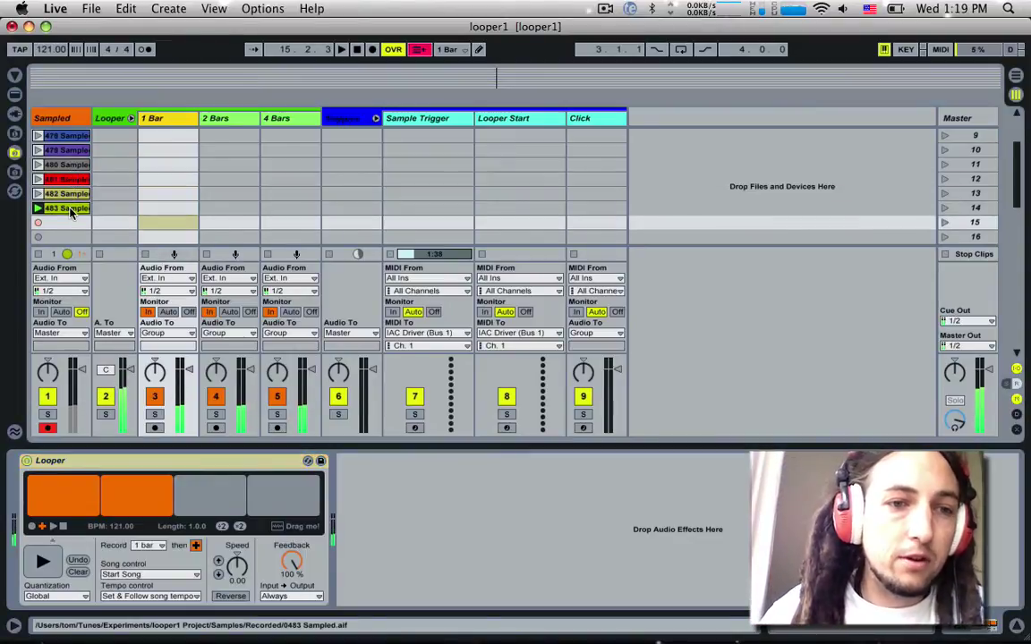
left_click(71, 209)
left_click(71, 193)
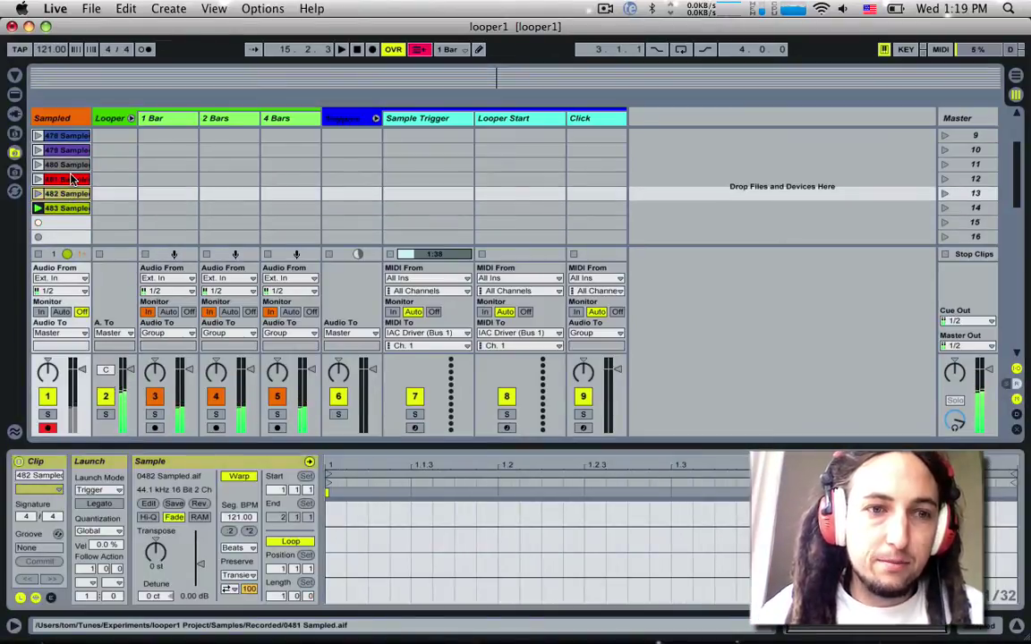
left_click(71, 179)
left_click(72, 164)
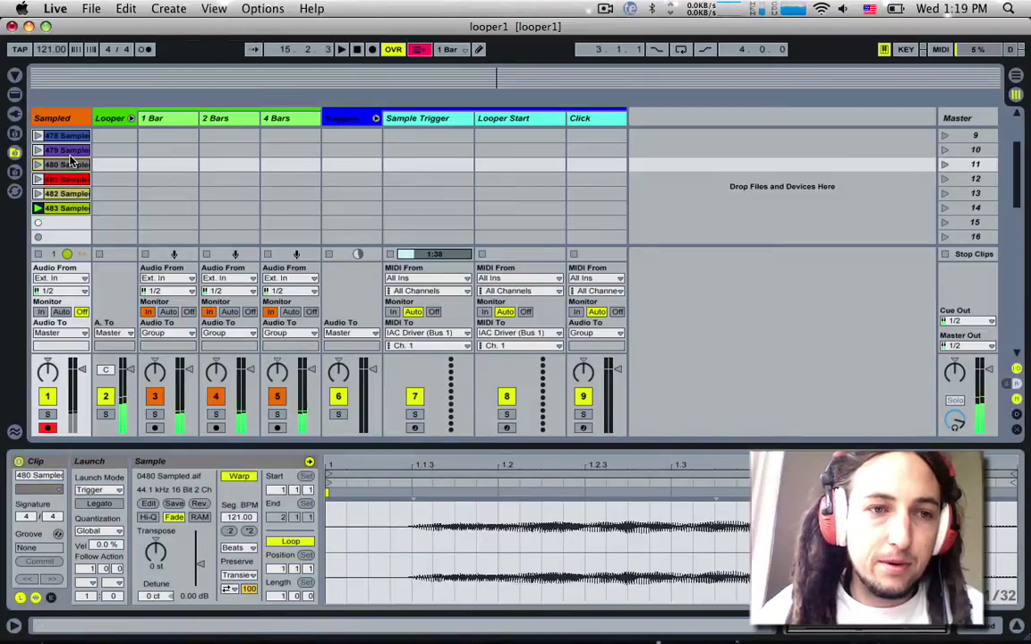
left_click(70, 150)
scroll(64, 175, "up", 2)
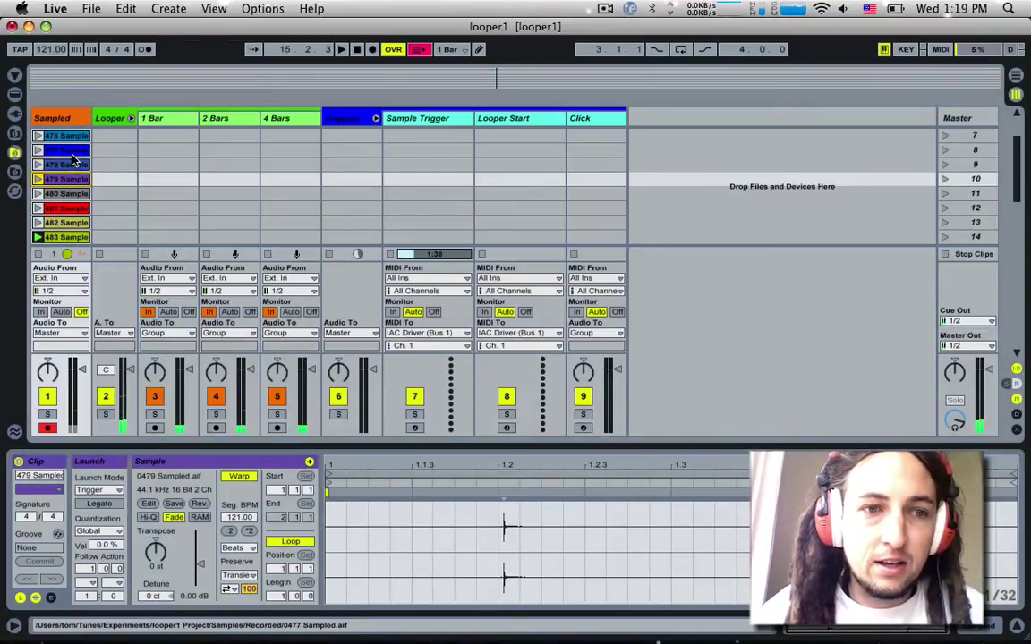
left_click(72, 163)
scroll(73, 168, "down", 12)
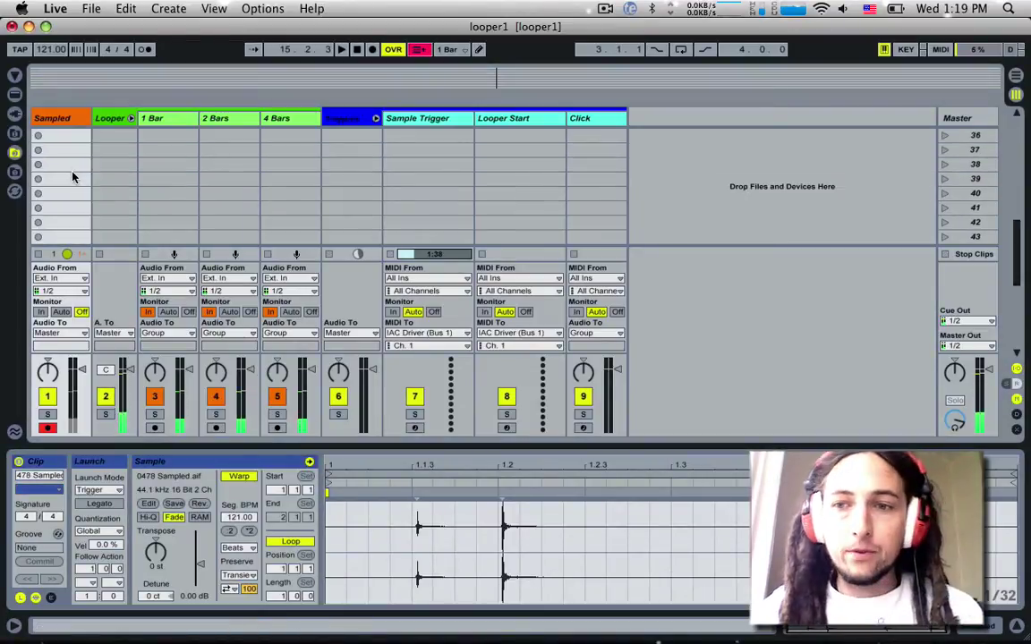
scroll(72, 176, "down", 5)
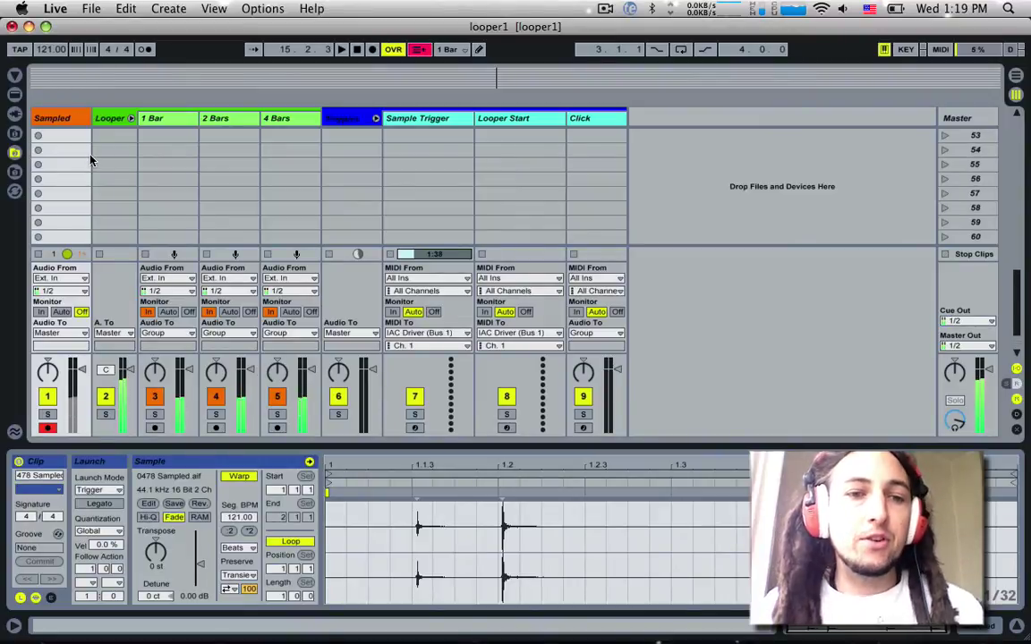
scroll(125, 159, "up", 20)
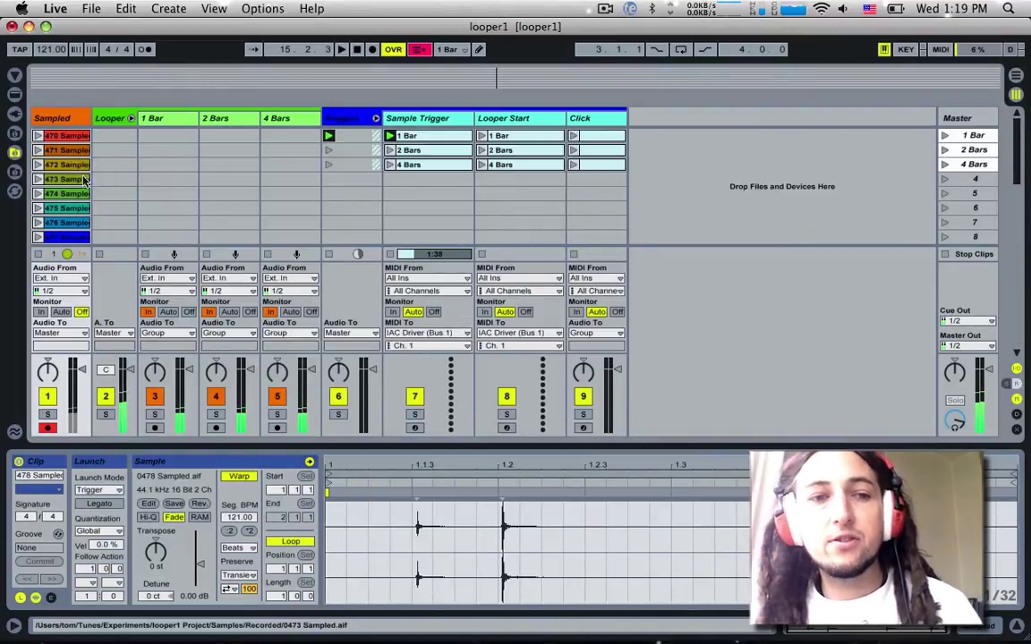
scroll(71, 211, "down", 3)
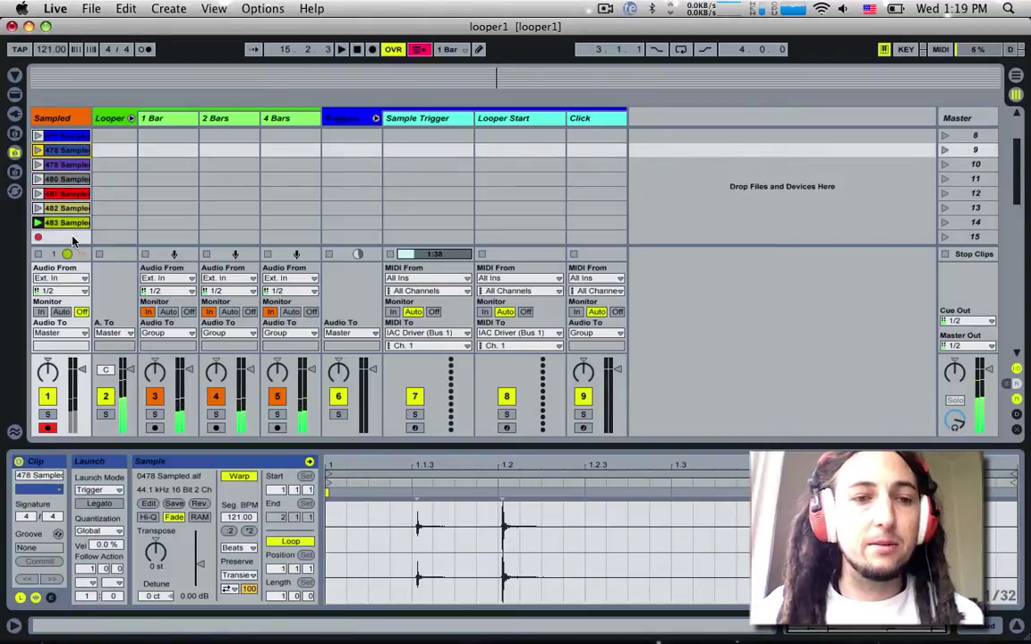
Select take 483 and stop all playing clips from the Master track.
left_click(67, 222)
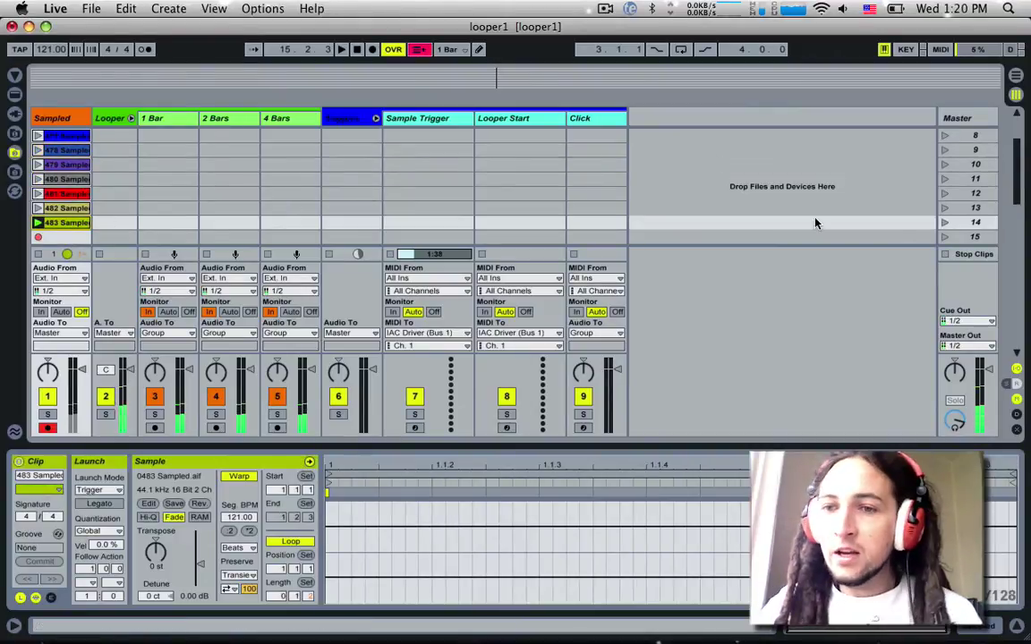
left_click(948, 255)
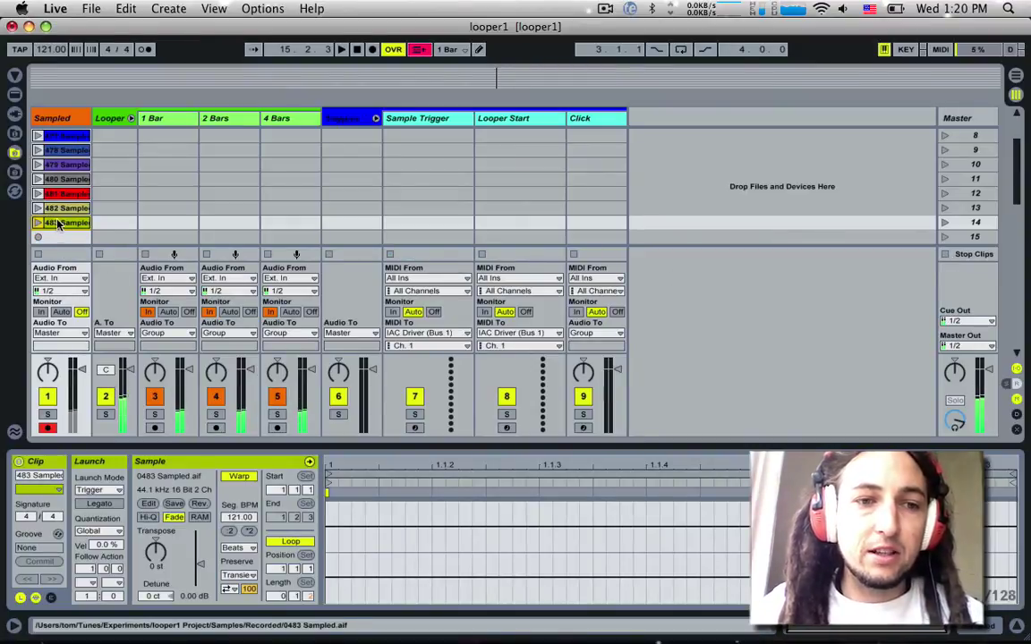
scroll(65, 207, "up", 4)
Delete all recorded Sampled clips and stop the song back at 1.1.1.
left_click(67, 135, "shift")
key("Delete")
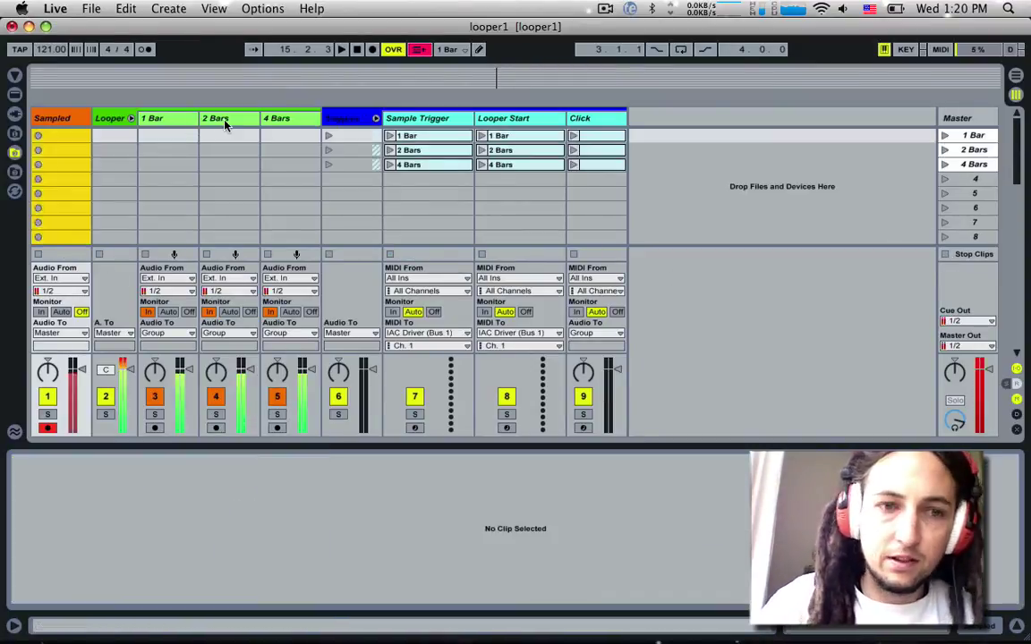
left_click(356, 50)
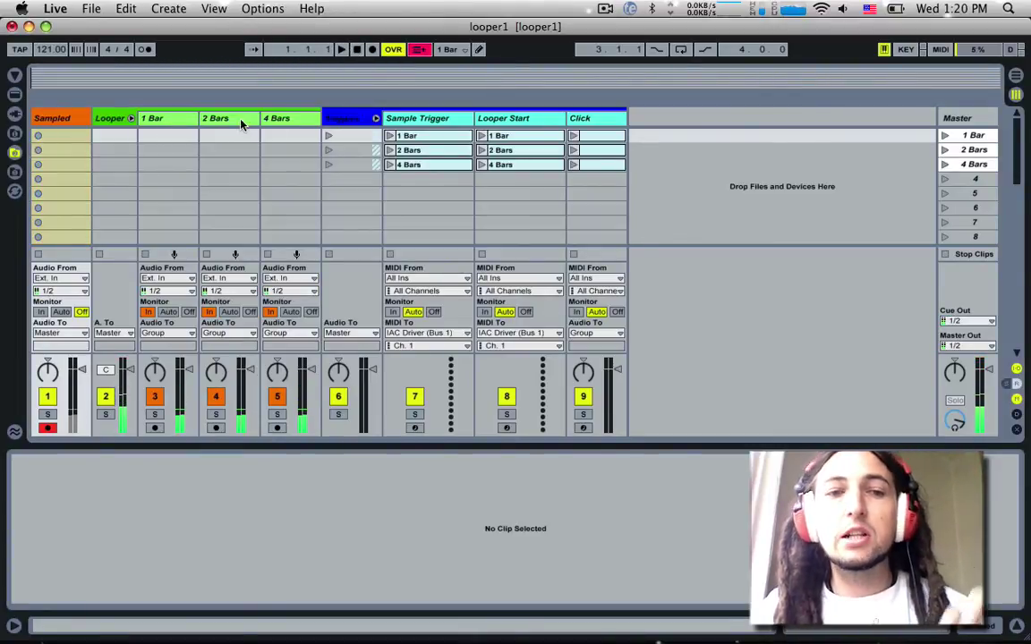
Check the 2 Bars and 4 Bars key mappings in Key Map mode, then clear the 1 Bar Looper.
left_click(237, 131)
left_click(179, 133)
key("super+k")
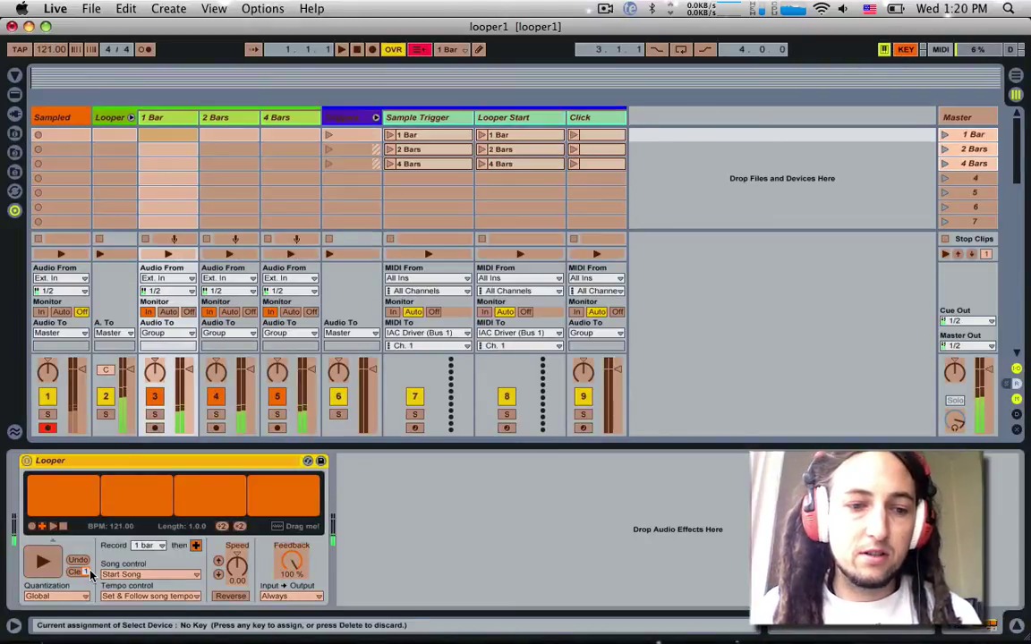
left_click(237, 119)
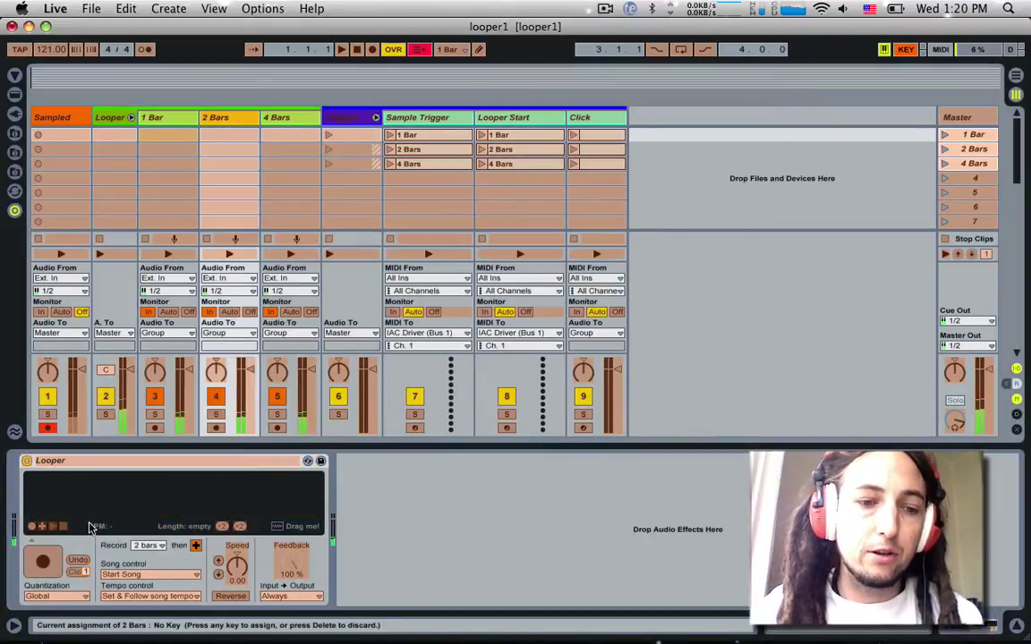
left_click(279, 120)
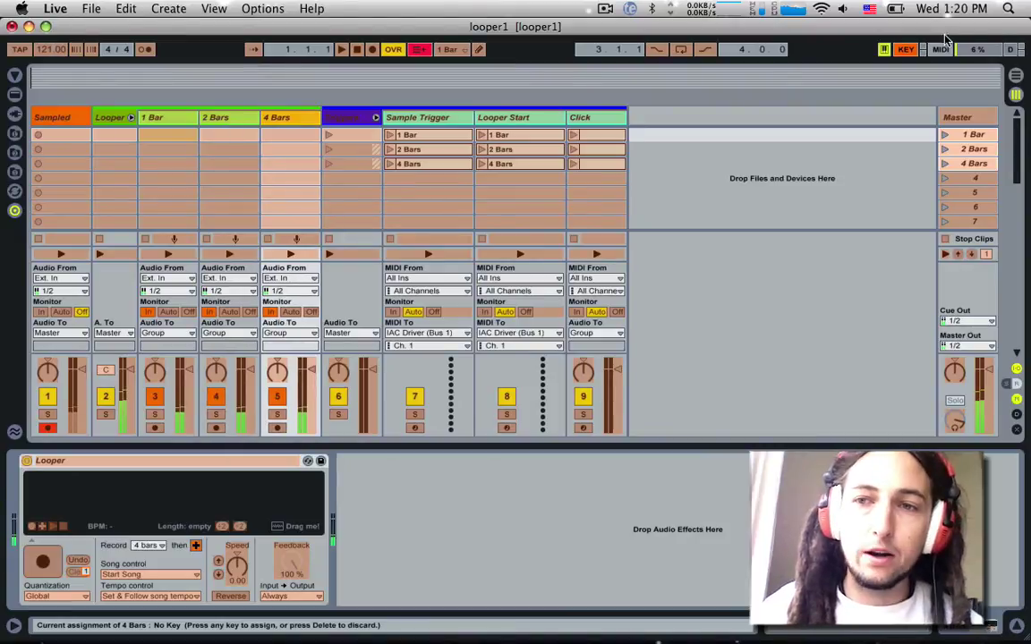
key("super+k")
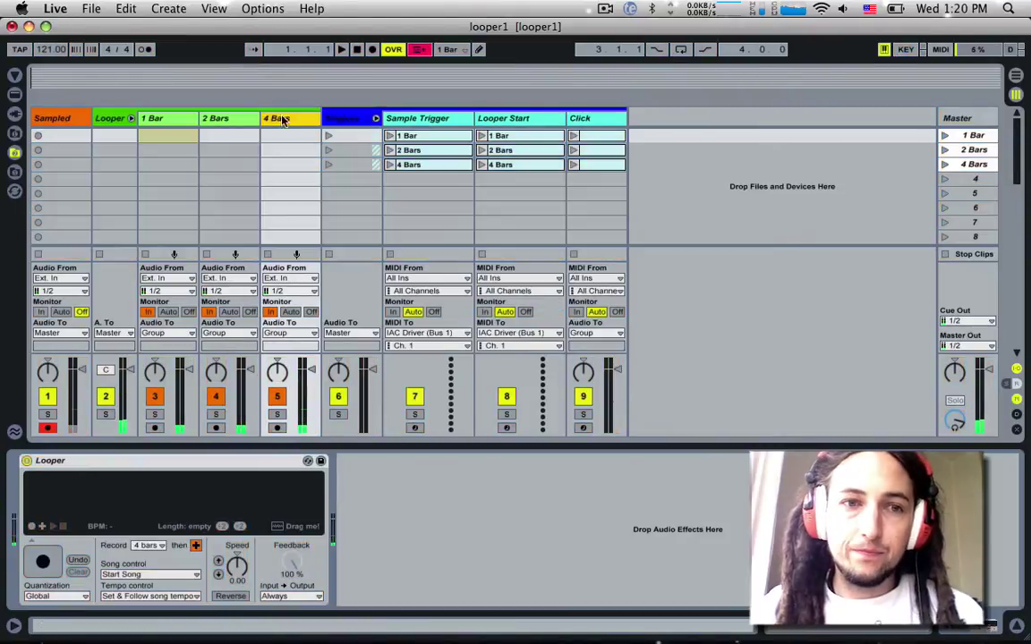
left_click(190, 120)
key("c")
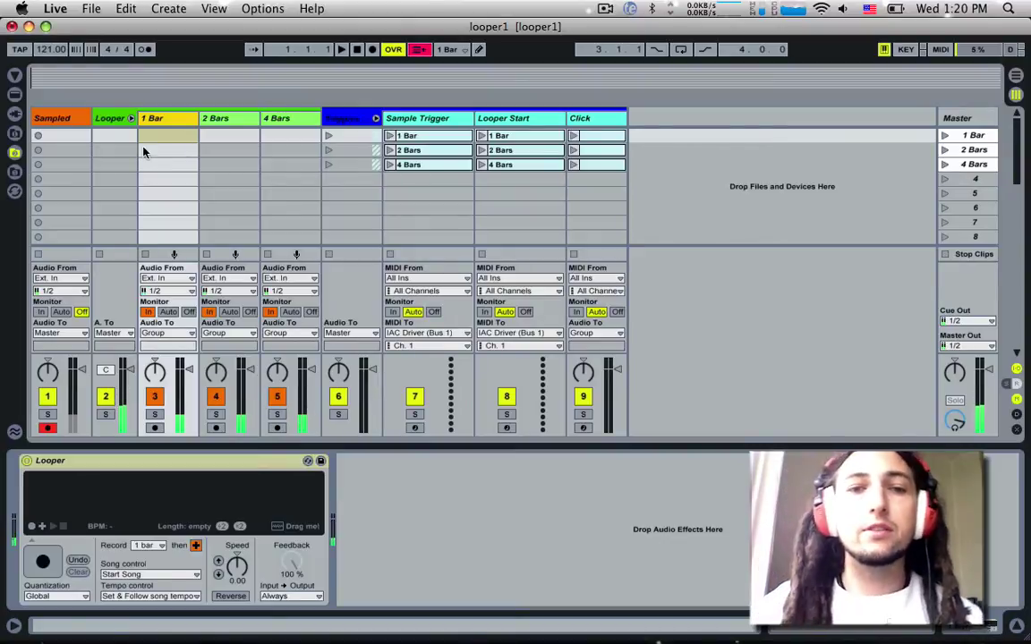
Set global launch quantization to 2 Bars and launch the 2 Bars scene, recording takes 484–488 into Sampled.
left_click(452, 49)
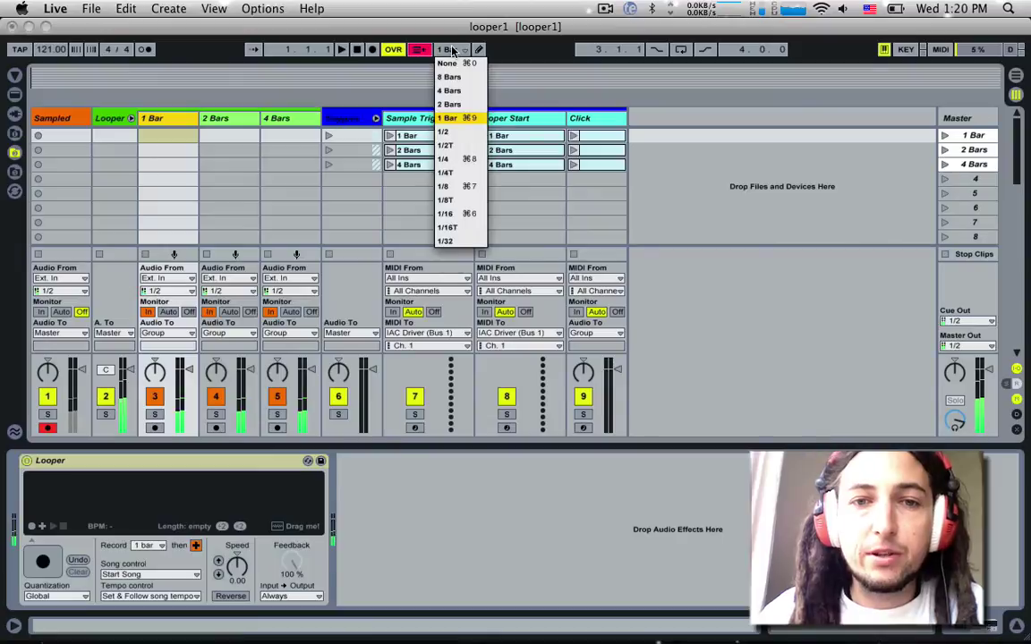
left_click(461, 104)
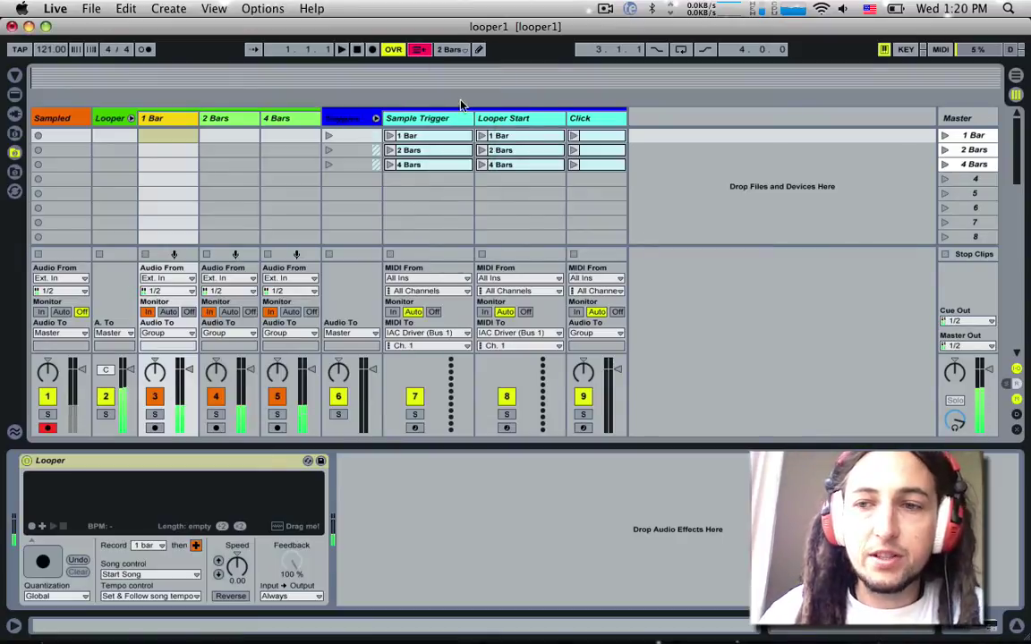
left_click(942, 151)
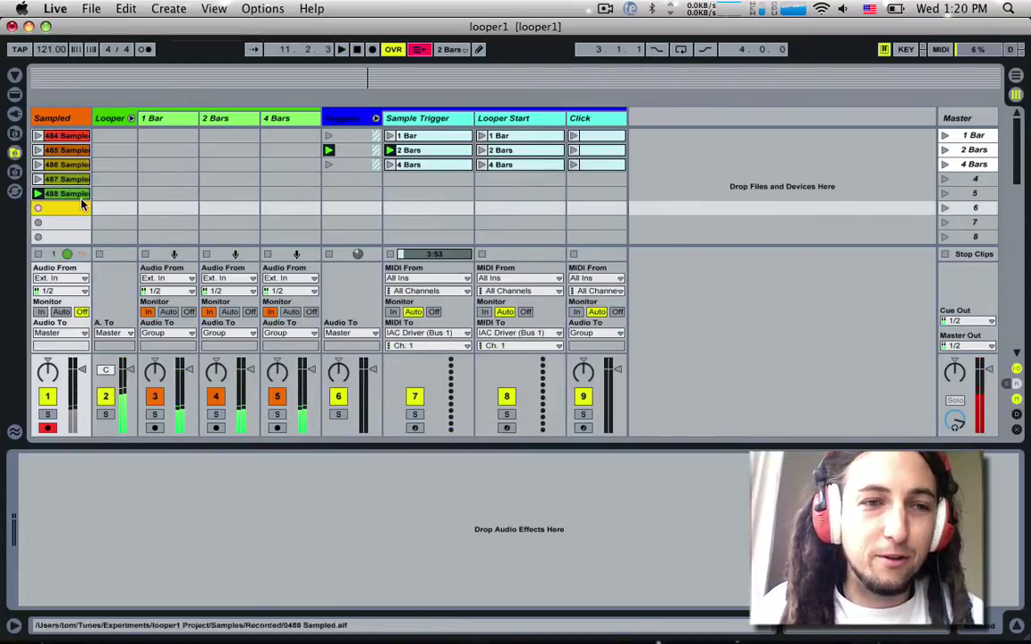
left_click(74, 136)
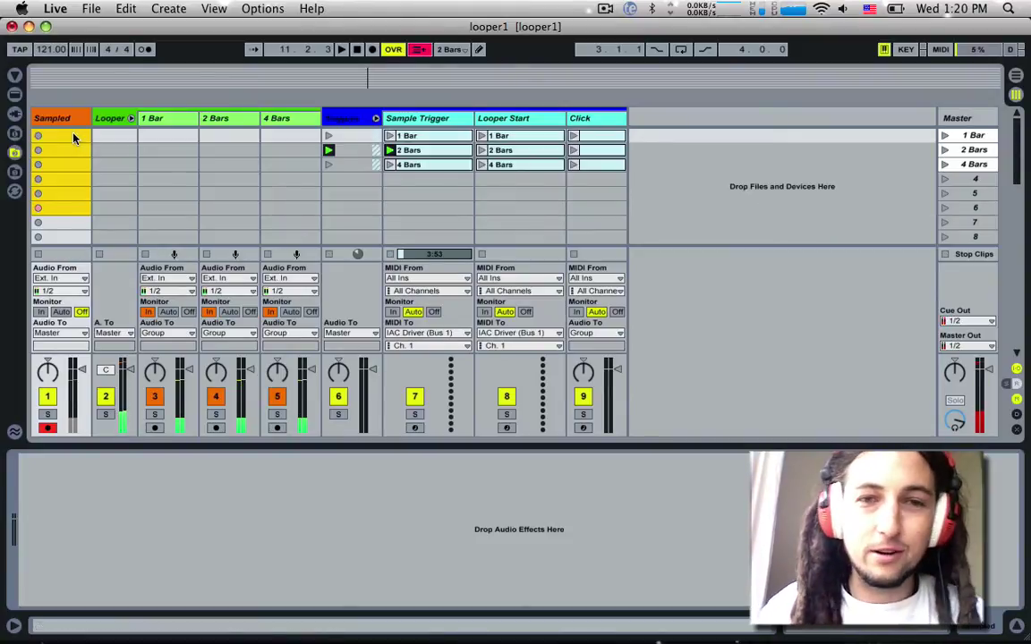
Stop all clips and the song, set quantization to 4 Bars, and launch the 4 Bars scene.
left_click(942, 255)
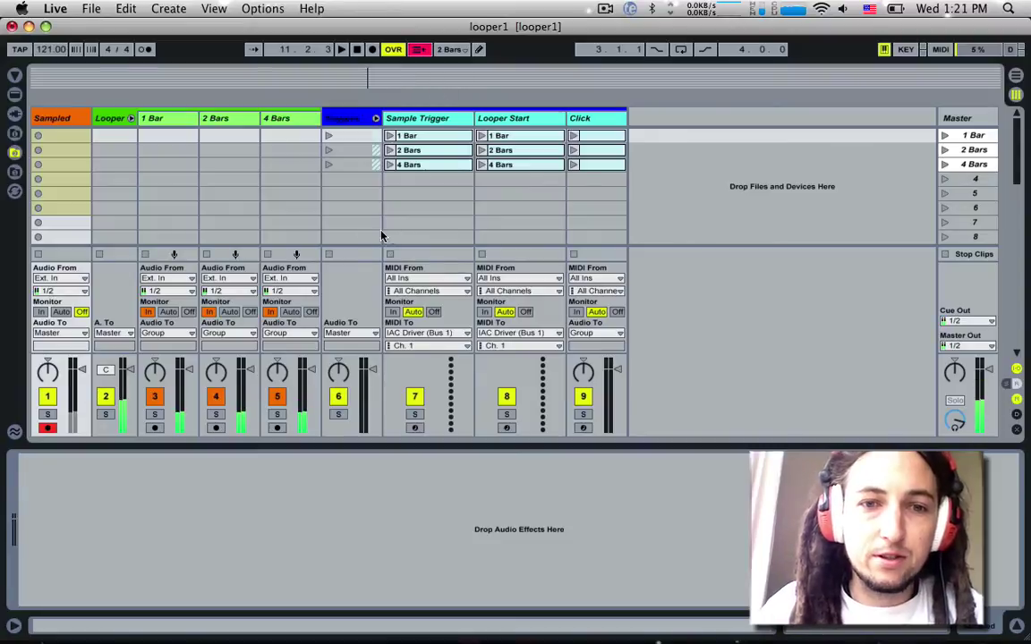
left_click(356, 49)
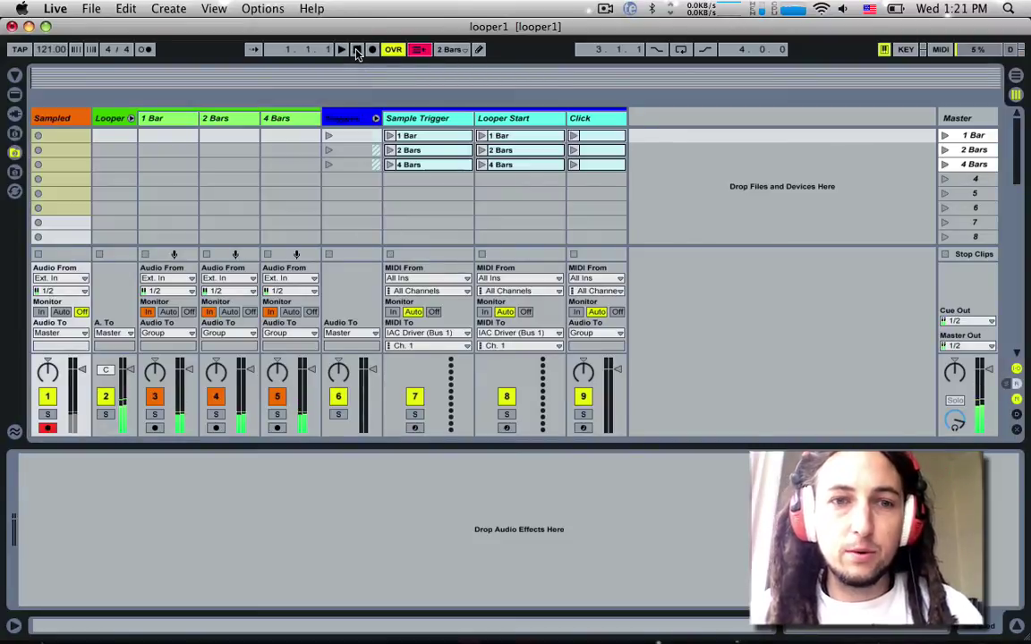
left_click(447, 50)
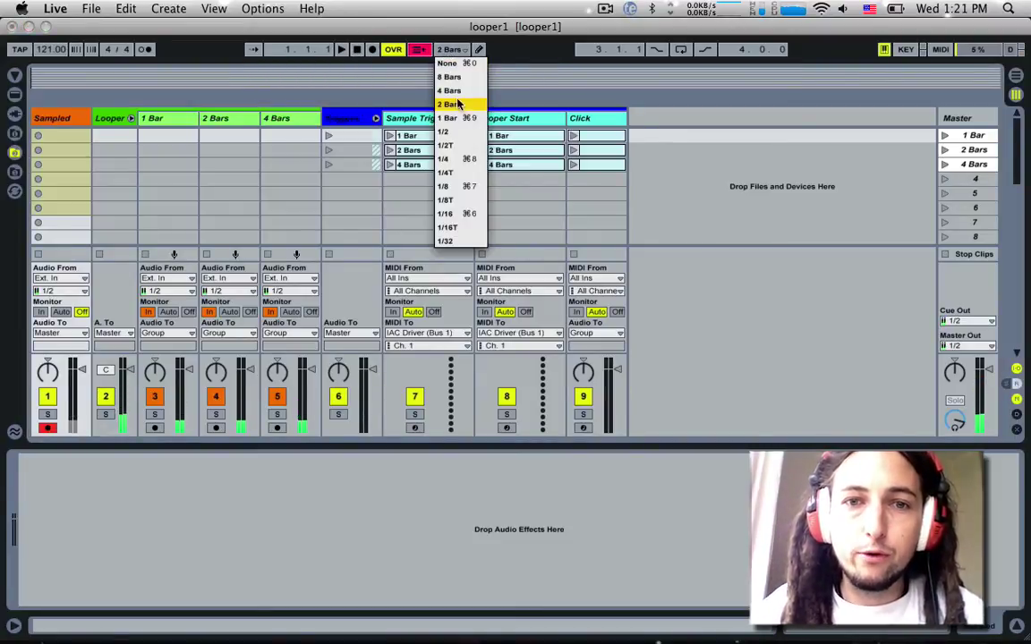
left_click(452, 90)
left_click(967, 165)
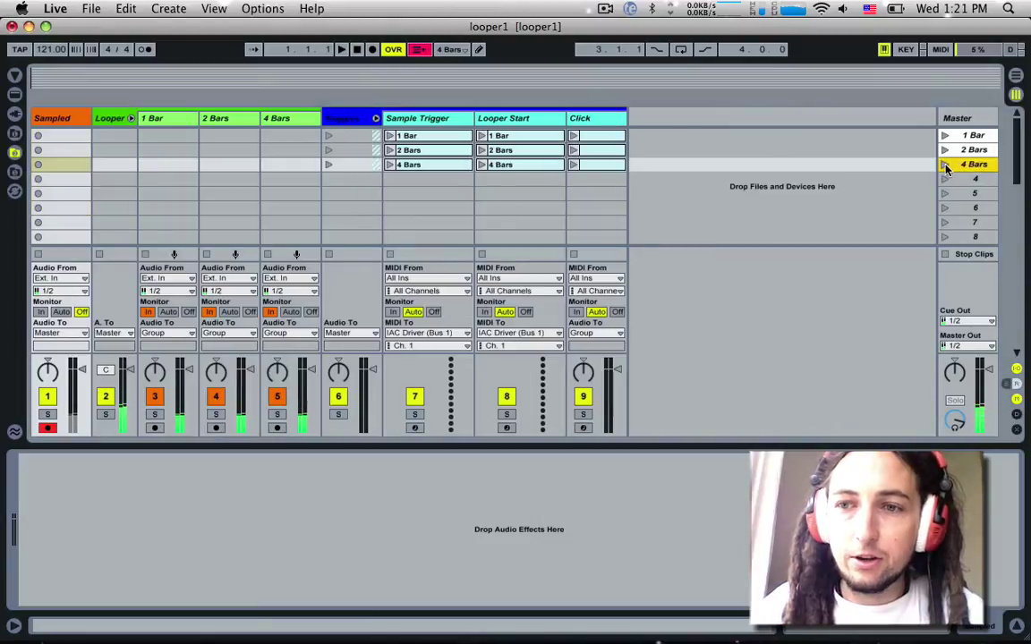
left_click(946, 166)
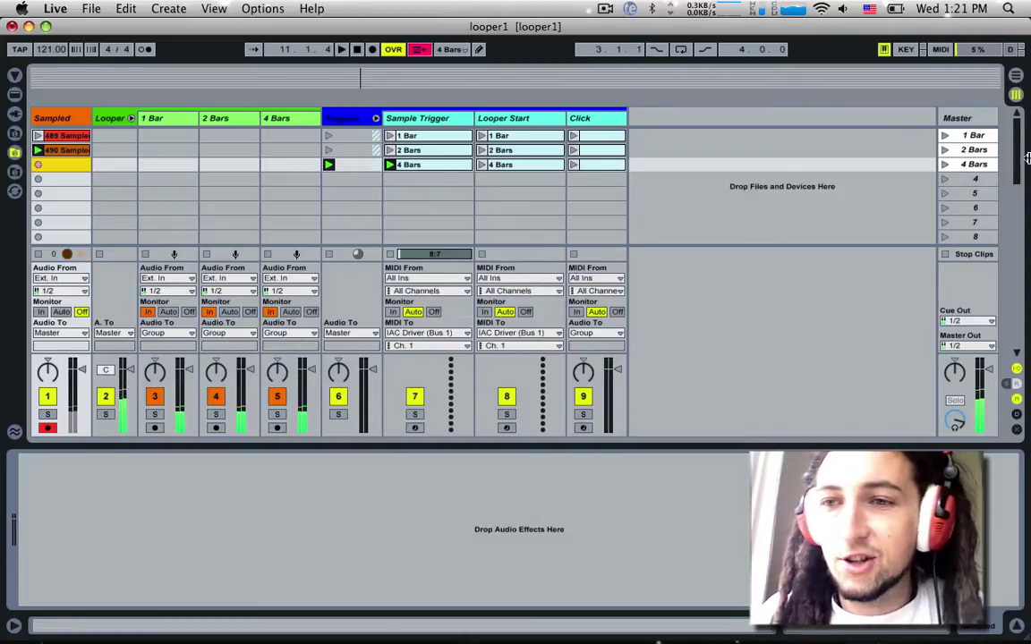
Stop playback and delete the three 4 Bars takes, including 491, from the Sampled track.
key("space")
key("space")
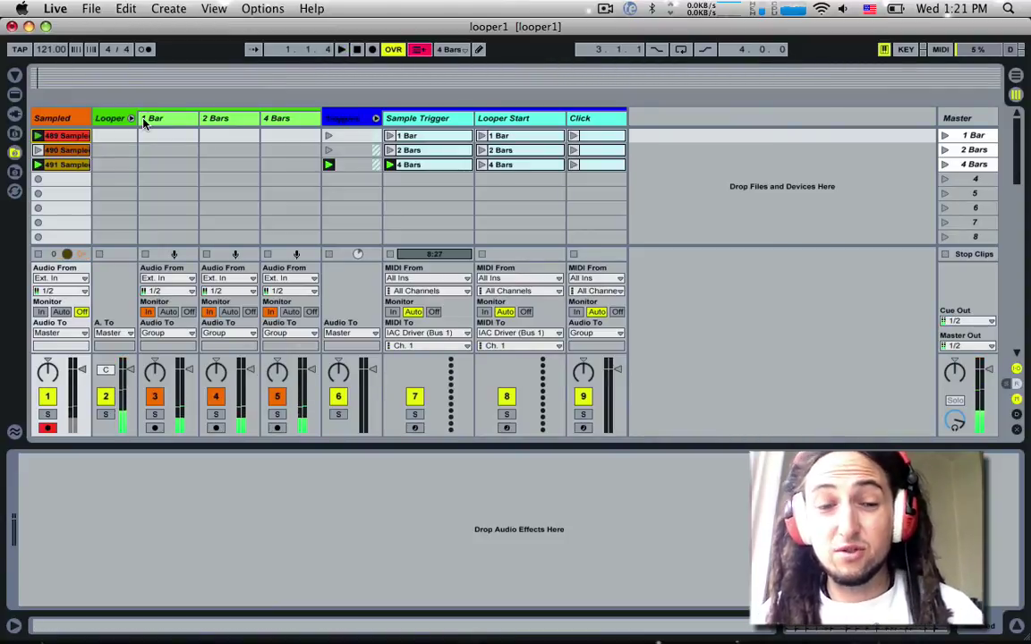
left_click(64, 164)
left_click_drag(70, 179, 73, 81)
key("Delete")
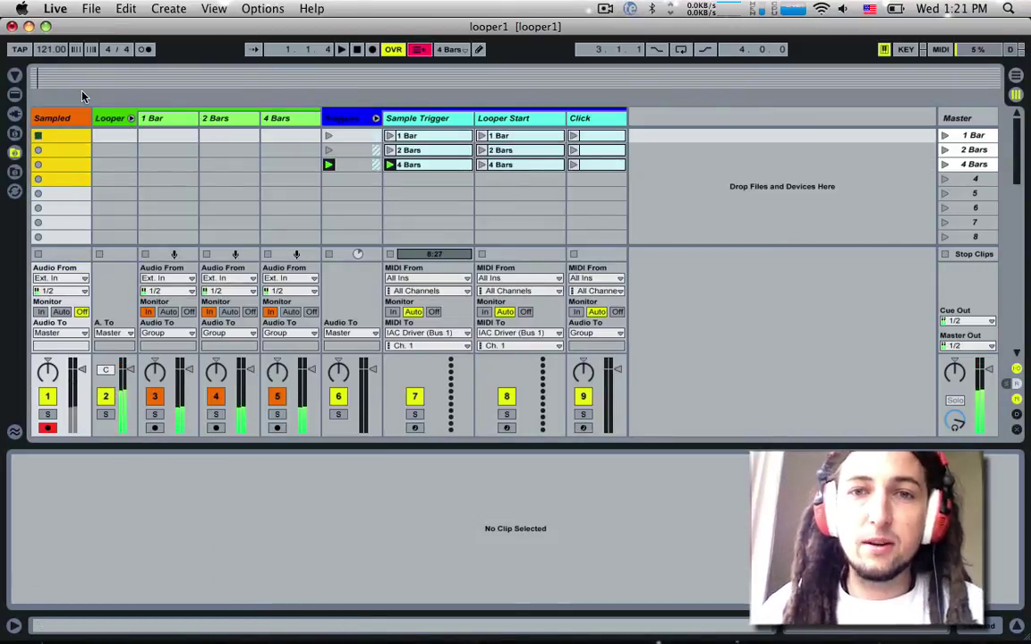